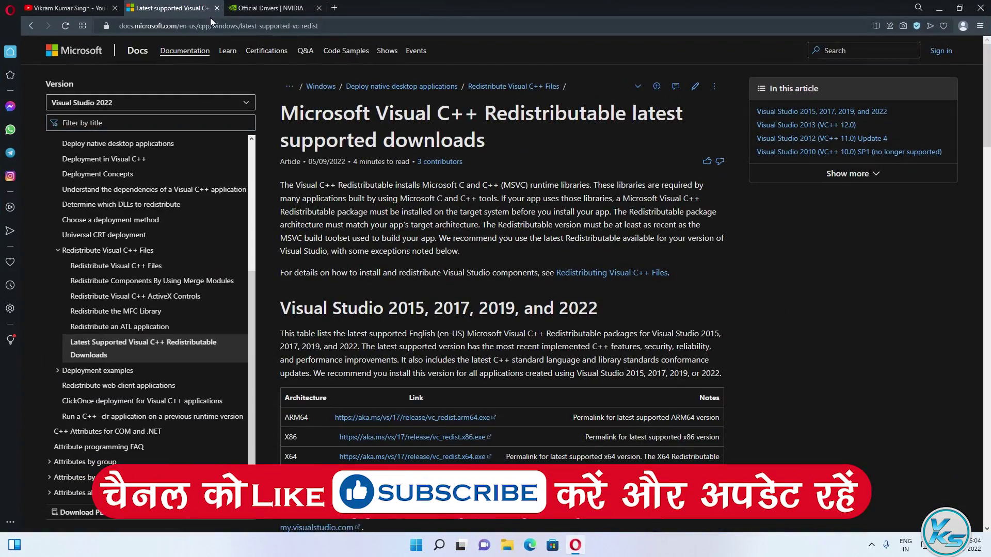
# Step: Save the x86 Visual C++ 2015-2022 Redistributable installer from the Microsoft downloads page to the Desktop
pyautogui.click(153, 25)
pyautogui.press('Escape')
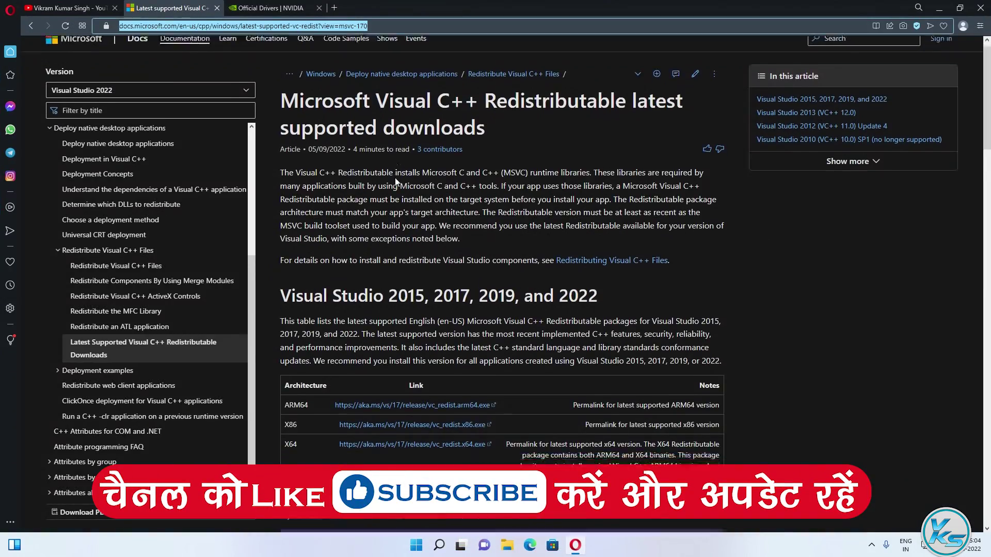
pyautogui.scroll(-5, 397, 180)
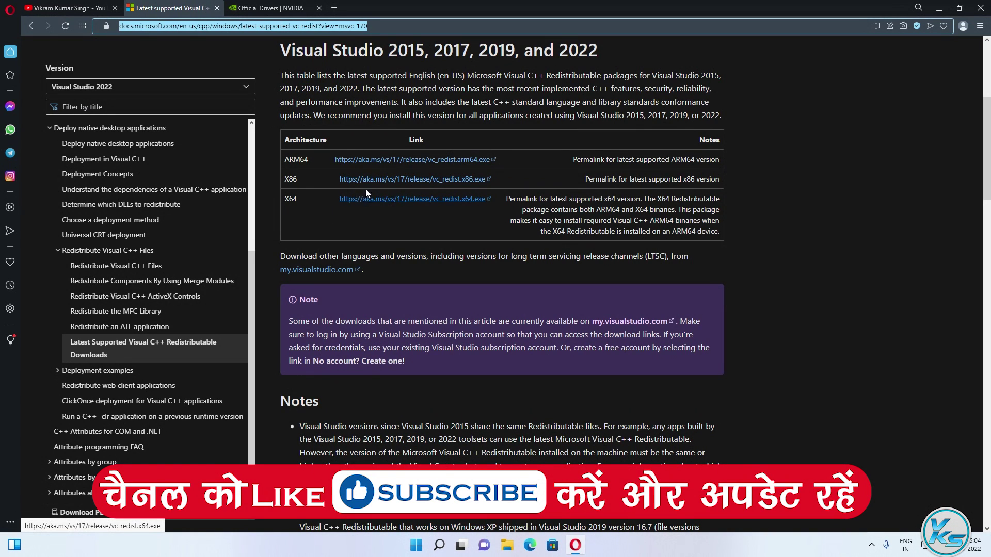
pyautogui.rightClick(392, 181)
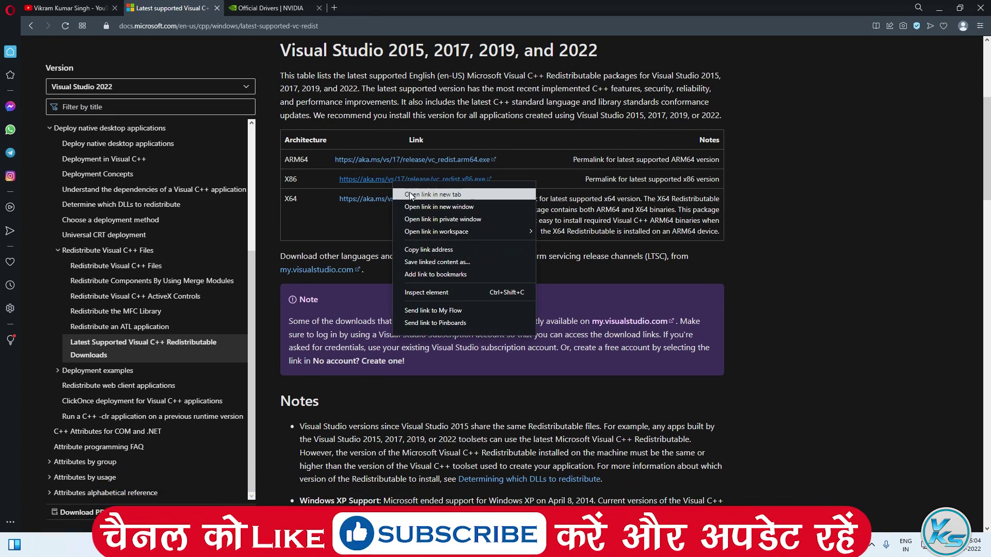
pyautogui.click(410, 192)
pyautogui.click(402, 262)
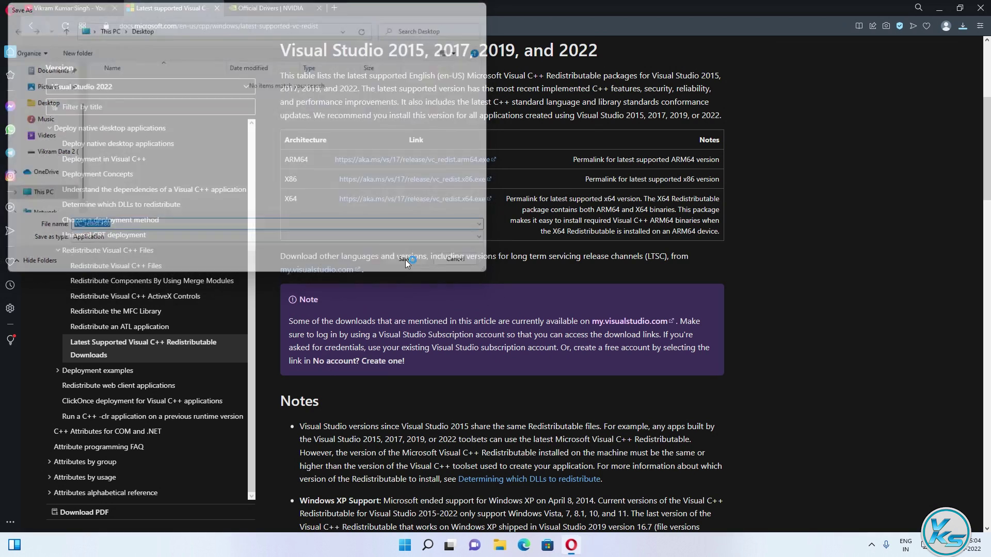
# Step: Save the x64 Visual C++ Redistributable installer, VC_redist.x64.exe, to the Desktop
pyautogui.rightClick(424, 205)
pyautogui.click(441, 213)
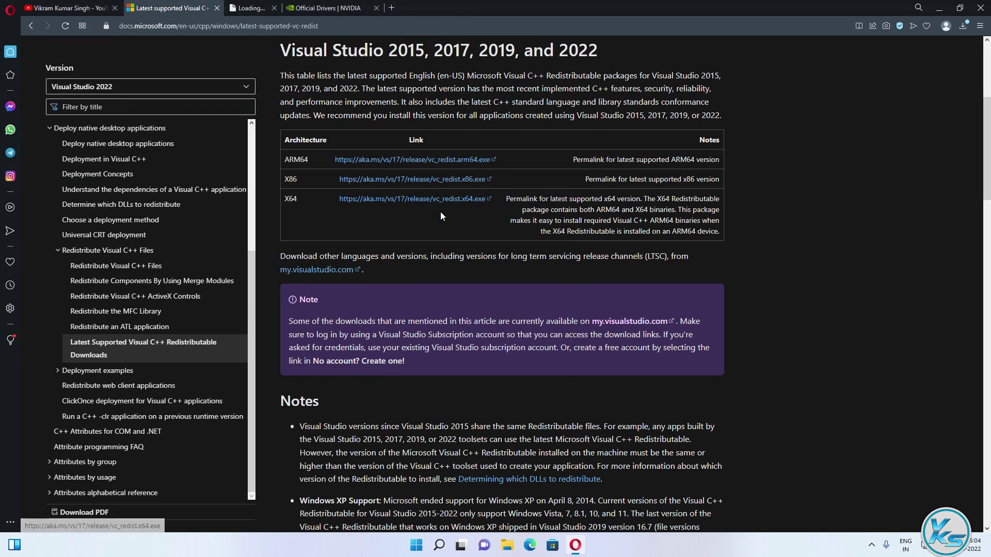
pyautogui.click(408, 261)
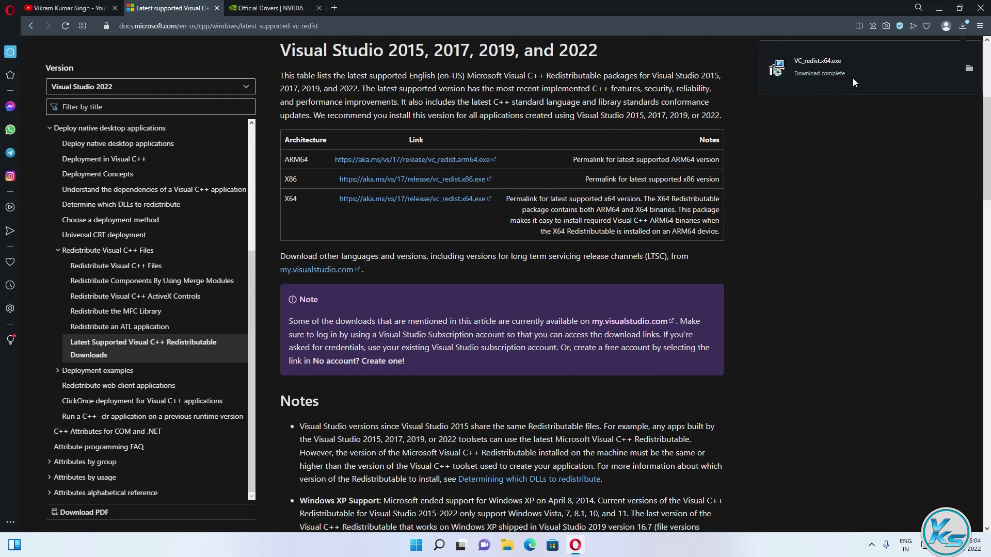
# Step: Show the desktop and place the two VC_redist installers side by side, away from the other icons
pyautogui.click(947, 8)
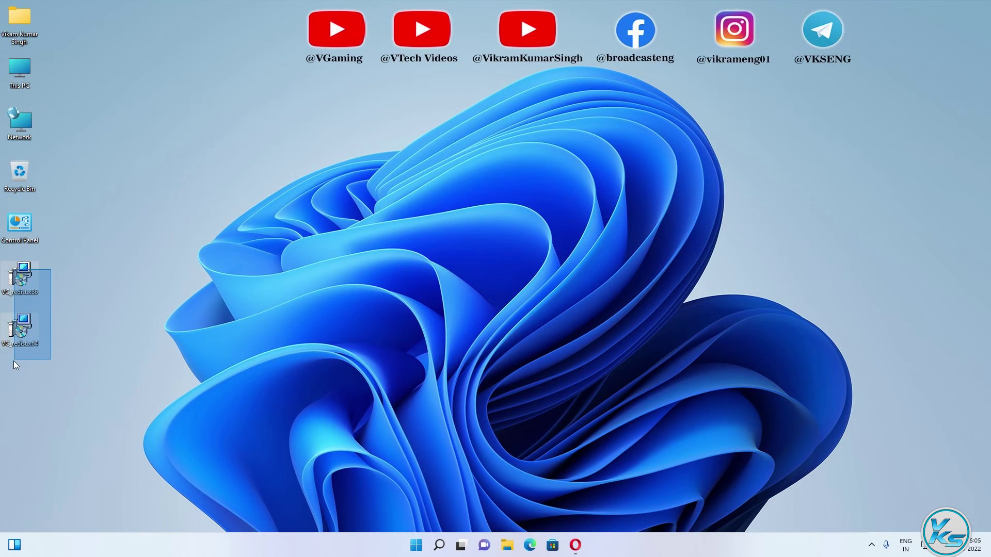
pyautogui.moveTo(215, 151); pyautogui.dragTo(237, 159)
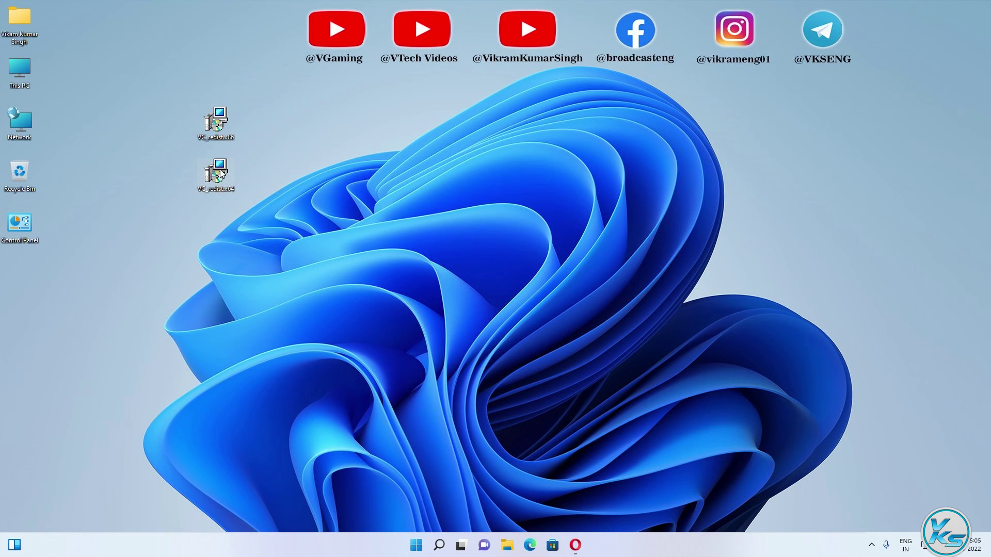
pyautogui.moveTo(293, 120); pyautogui.dragTo(298, 122)
# Step: Unblock the VC_redist.x64 file in its properties and apply the change
pyautogui.rightClick(299, 127)
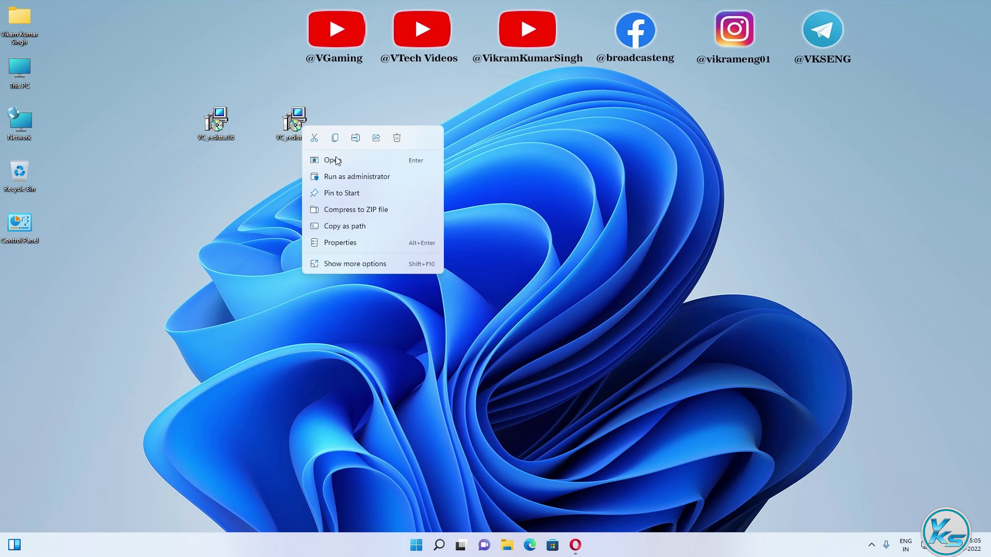
pyautogui.click(338, 242)
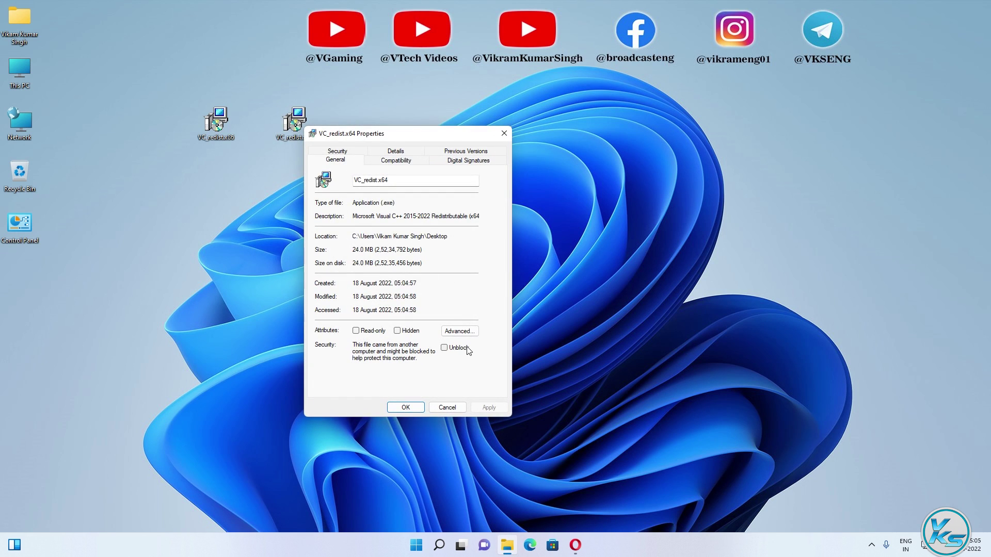
pyautogui.click(476, 410)
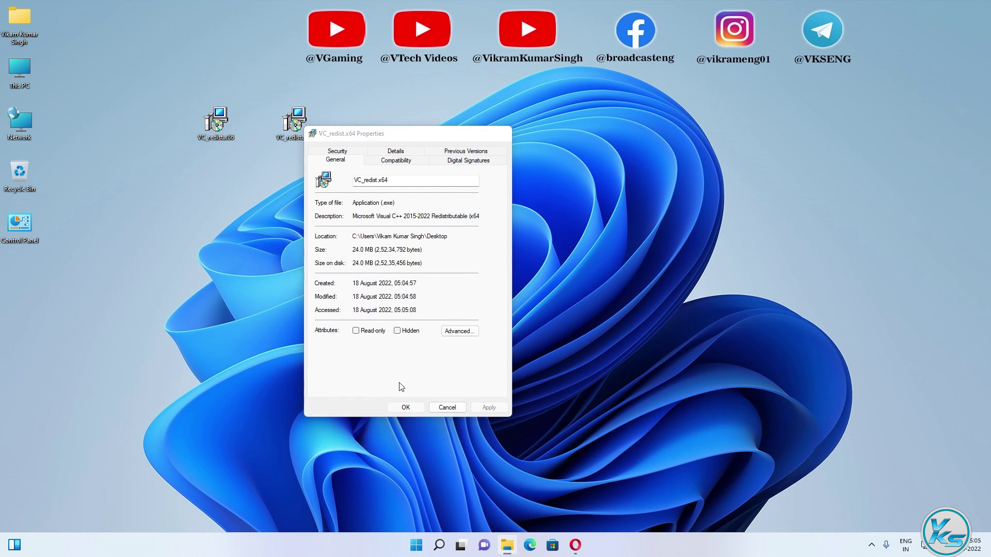
pyautogui.click(404, 406)
# Step: Unblock the VC_redist.x86 file in its properties and apply the change
pyautogui.rightClick(222, 119)
pyautogui.click(258, 235)
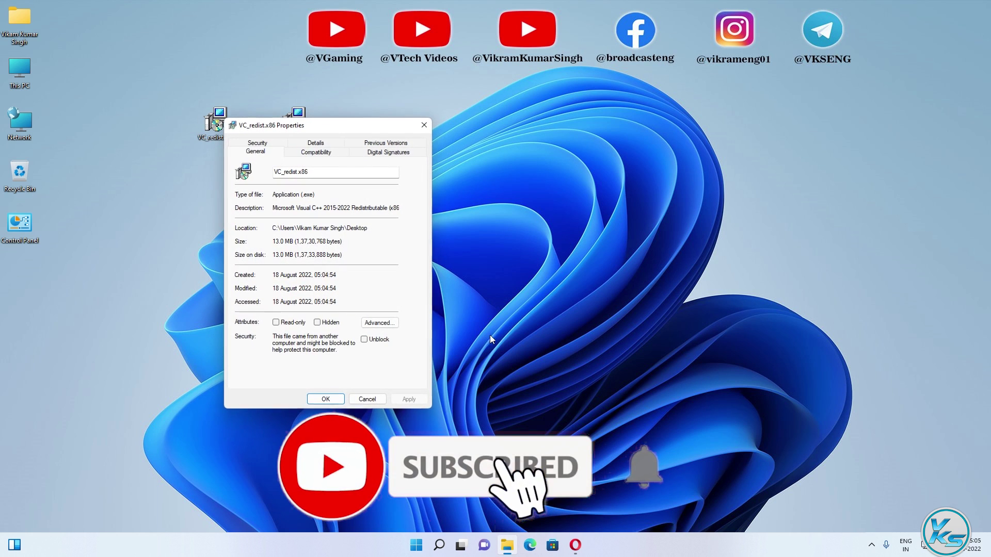
pyautogui.click(375, 340)
pyautogui.click(408, 398)
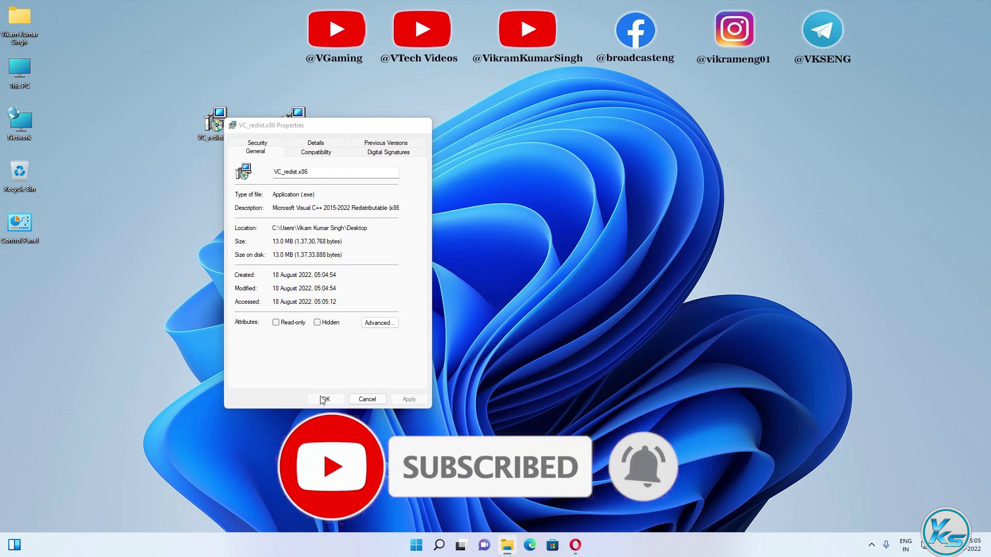
pyautogui.click(329, 400)
# Step: Install the x64 Visual C++ Redistributable as administrator, accepting the license terms, and close the setup
pyautogui.rightClick(304, 128)
pyautogui.click(339, 175)
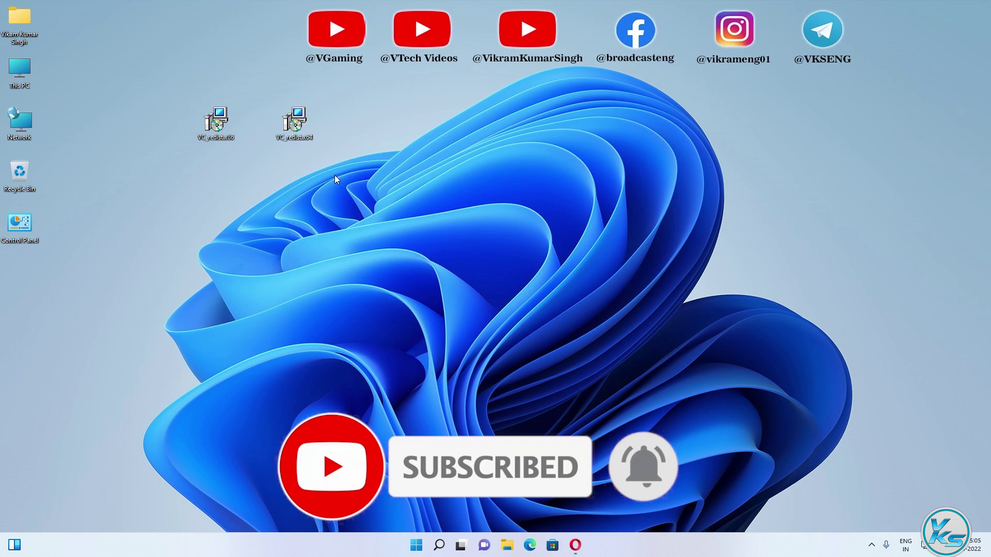
pyautogui.click(441, 355)
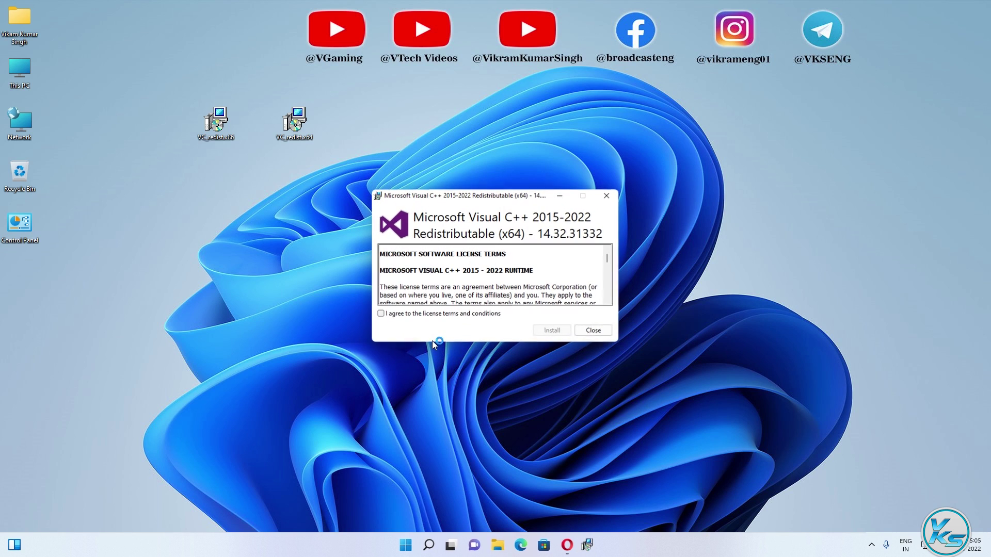
pyautogui.click(551, 332)
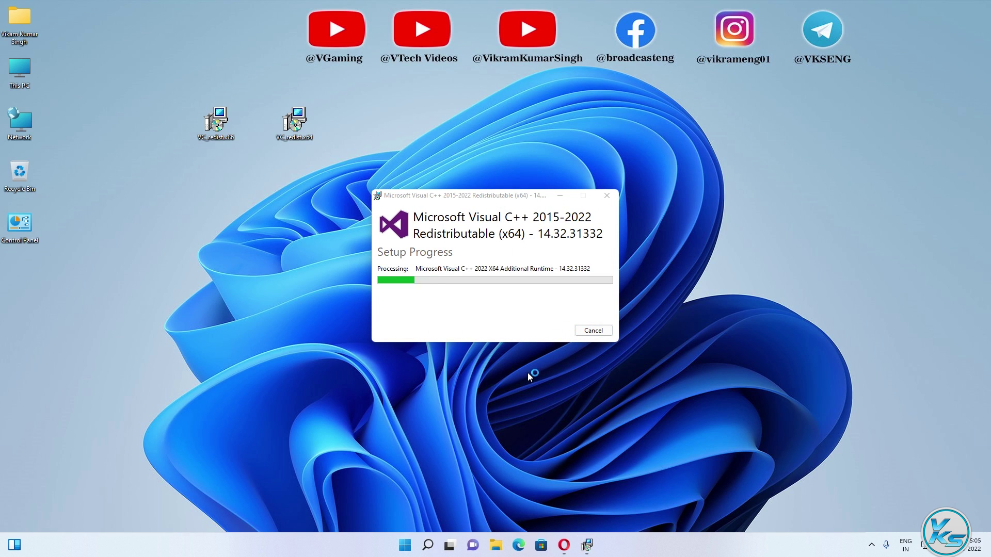
pyautogui.click(592, 330)
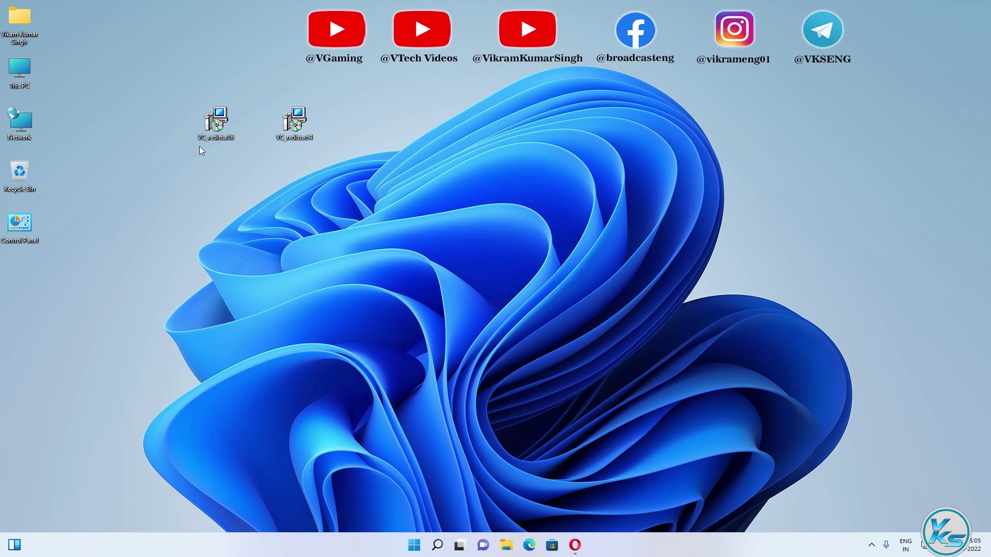
# Step: Install the x86 Visual C++ Redistributable as administrator, accepting the license terms, and close the setup
pyautogui.rightClick(220, 118)
pyautogui.click(257, 169)
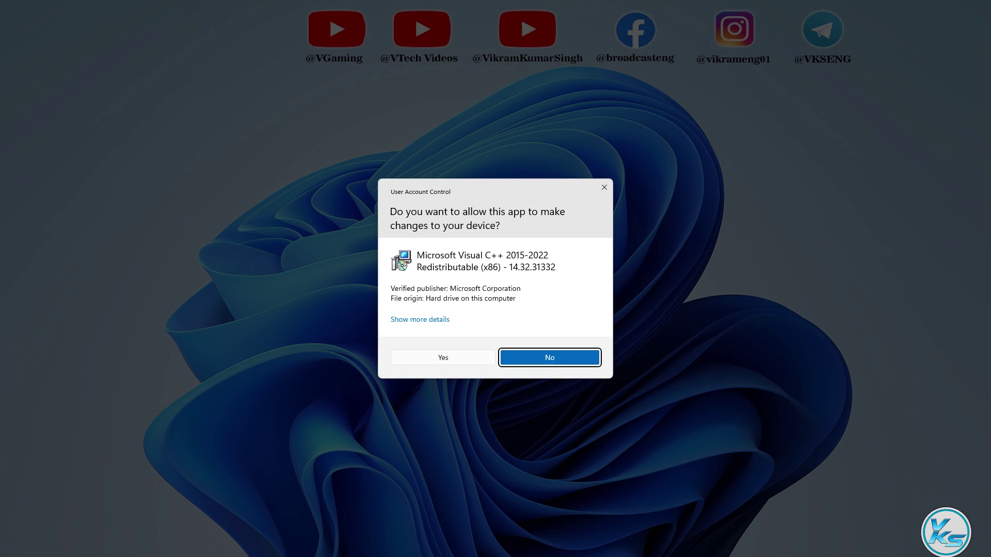
pyautogui.click(438, 358)
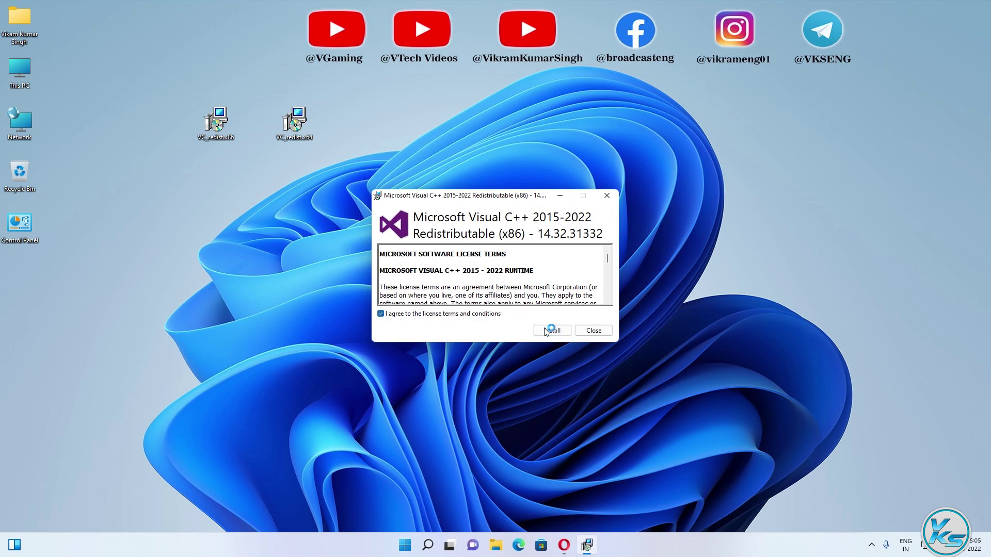
pyautogui.click(546, 331)
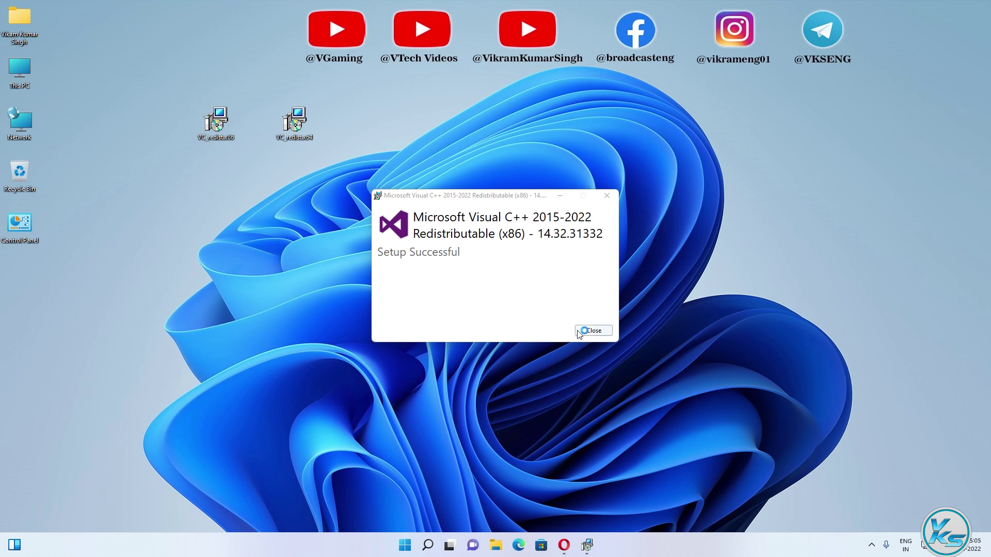
pyautogui.click(592, 331)
# Step: Permanently delete both VC_redist installers from the desktop
pyautogui.moveTo(329, 163); pyautogui.dragTo(187, 119)
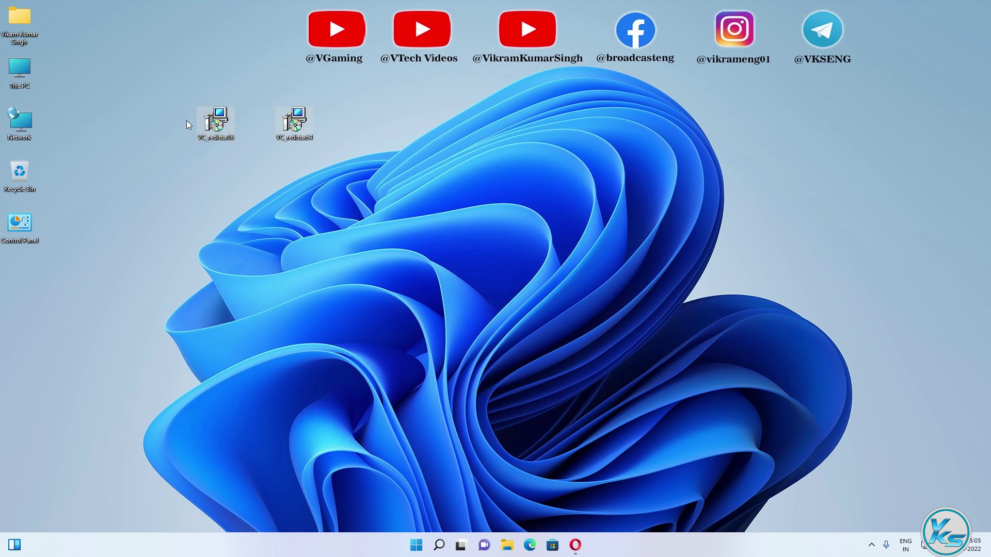
pyautogui.hotkey('shift', 'Delete')
pyautogui.click(533, 283)
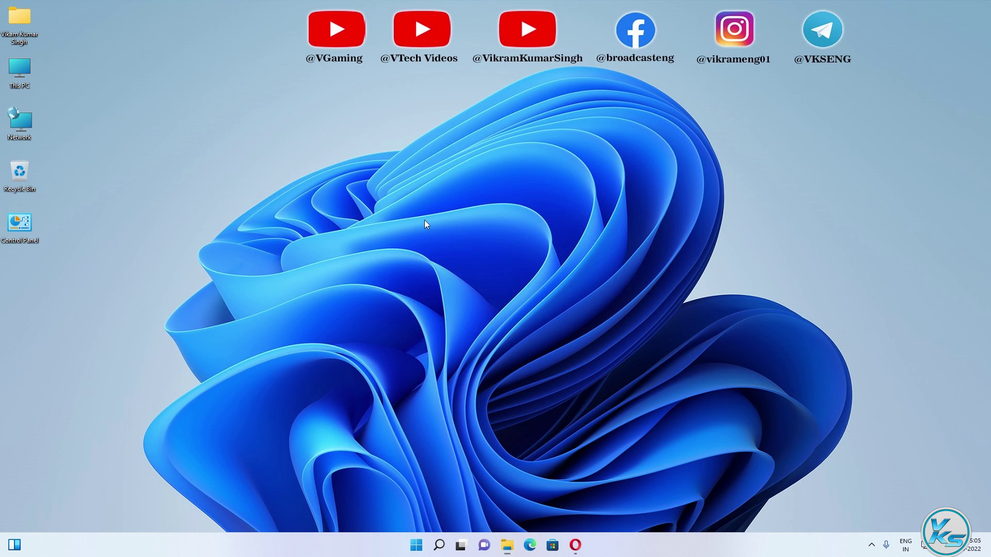
pyautogui.rightClick(420, 547)
pyautogui.moveTo(449, 504)
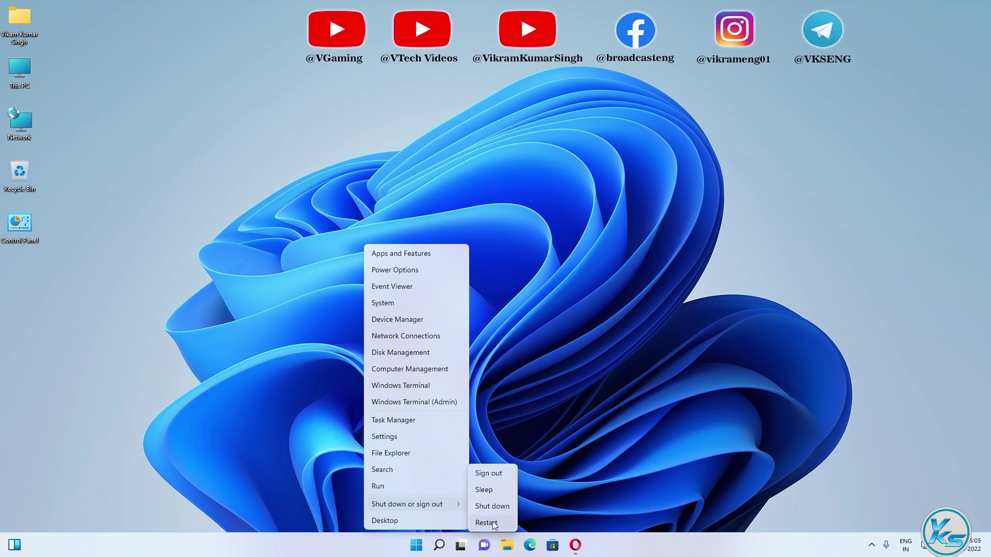
pyautogui.click(531, 485)
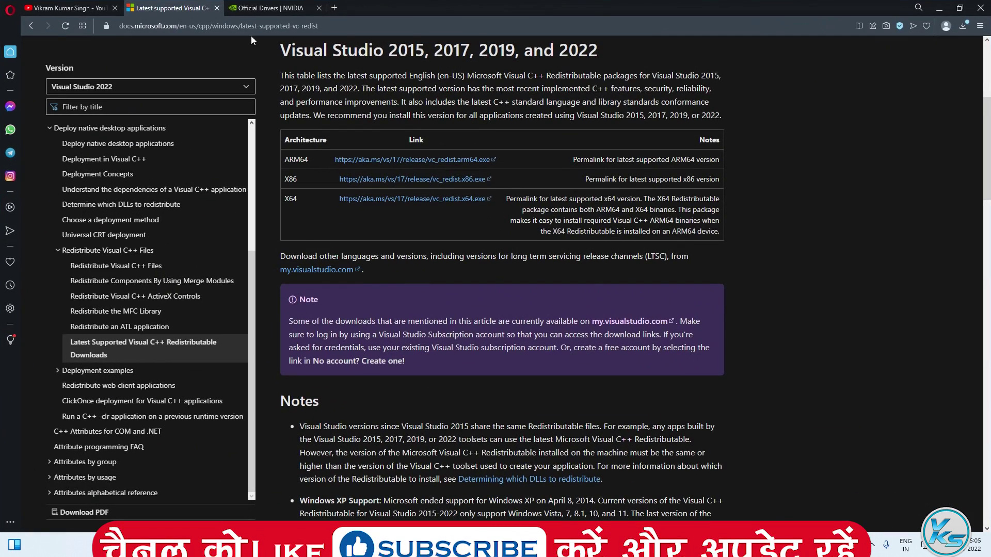
# Step: Search NVIDIA's driver downloads page for the GeForce RTX 3090 Ti Game Ready Driver for Windows 11 in English (US)
pyautogui.click(260, 7)
pyautogui.click(175, 26)
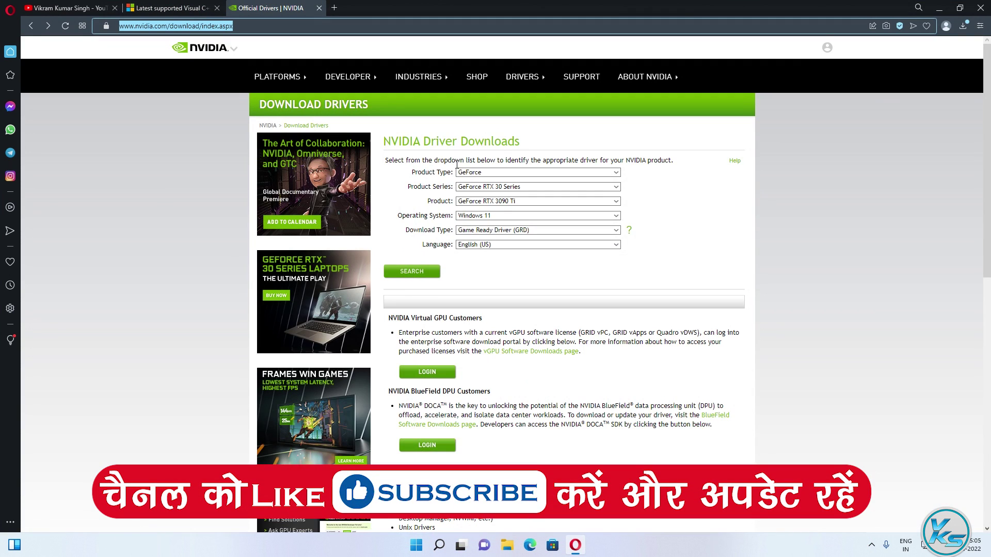
pyautogui.click(527, 173)
pyautogui.click(647, 187)
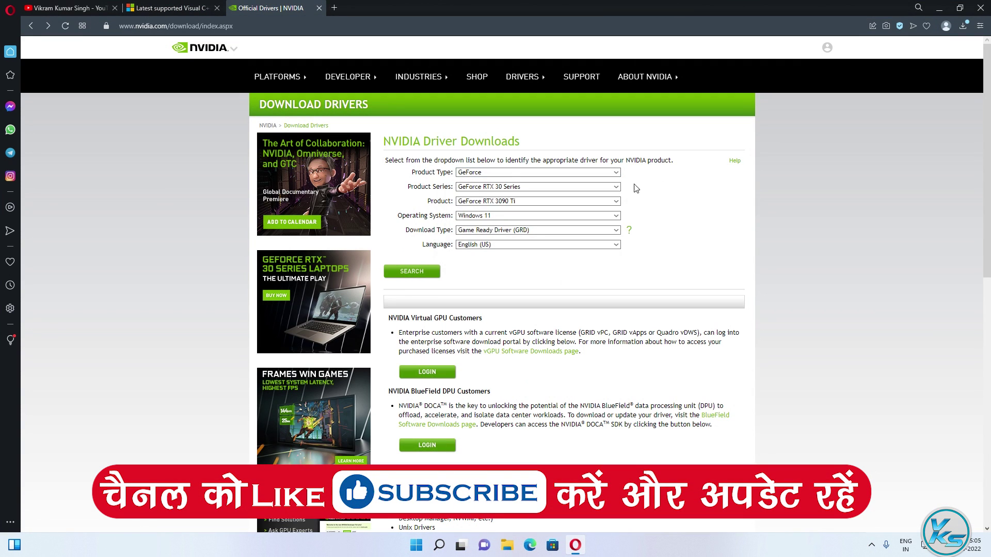
pyautogui.click(574, 186)
pyautogui.click(680, 208)
pyautogui.click(572, 201)
pyautogui.click(537, 218)
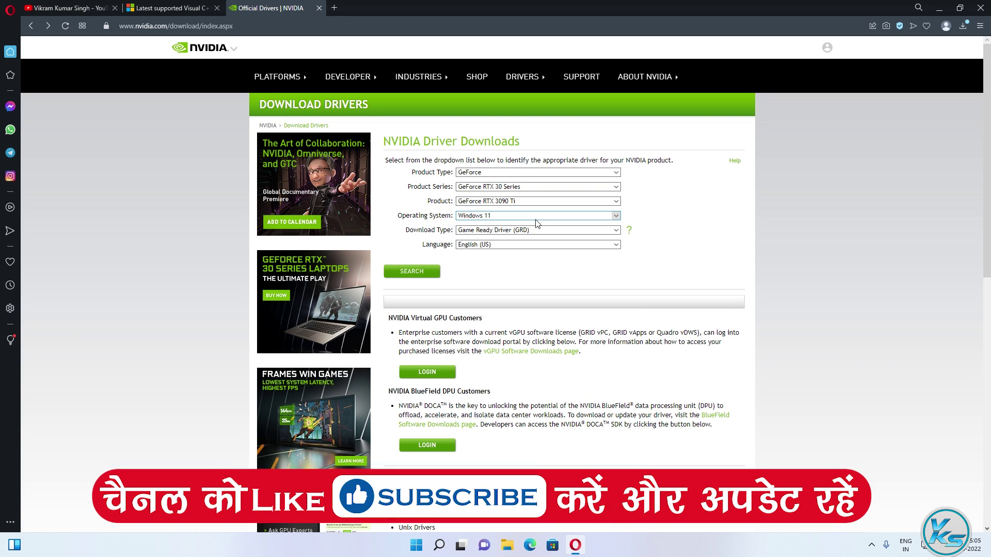
pyautogui.click(521, 215)
pyautogui.click(449, 276)
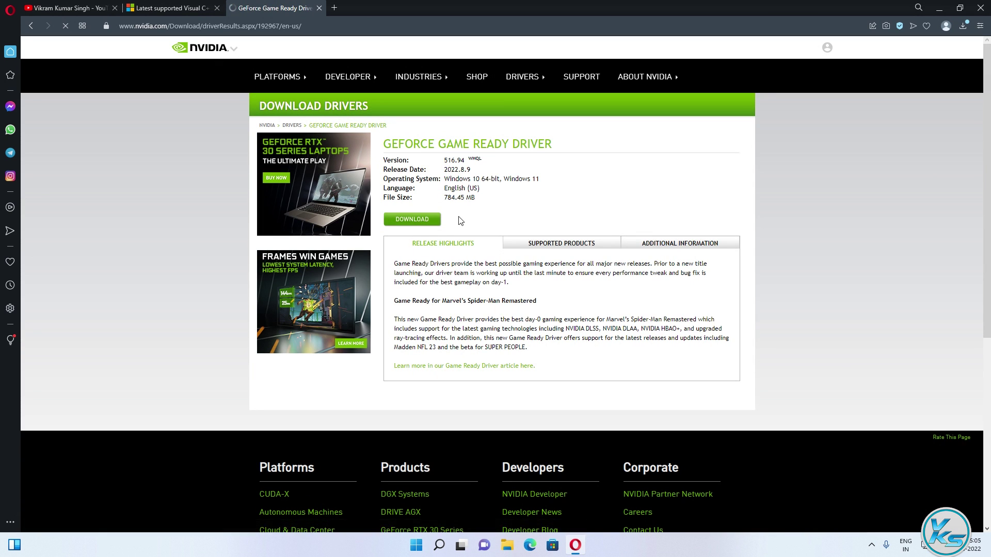
# Step: Switch to Control Panel and open the list of installed programs in Programs and Features
pyautogui.click(940, 8)
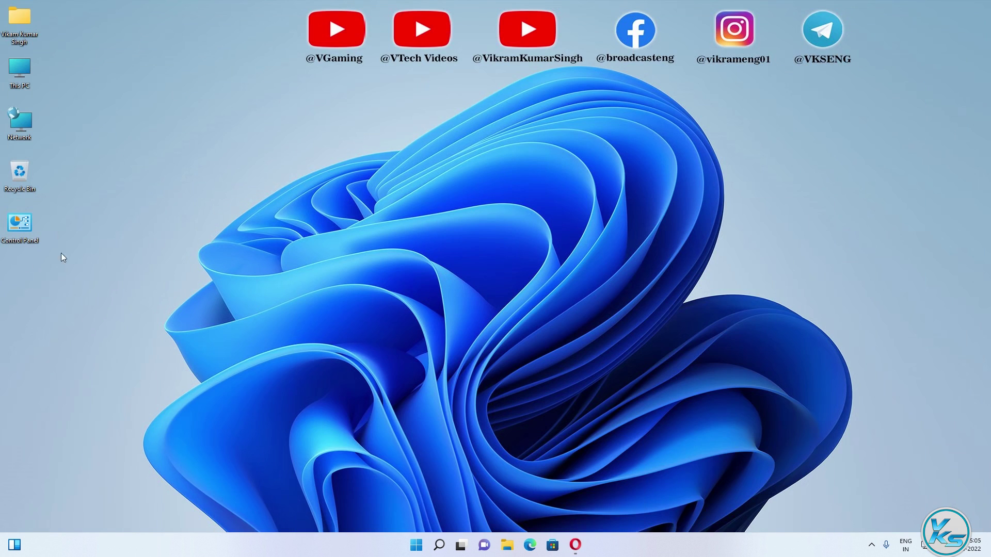
pyautogui.doubleClick(21, 233)
pyautogui.click(374, 204)
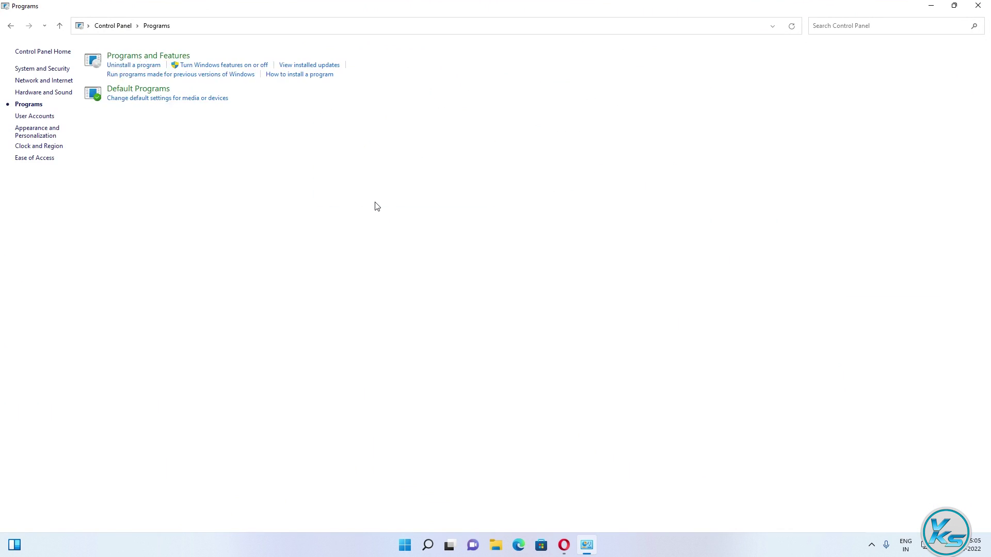
pyautogui.click(12, 26)
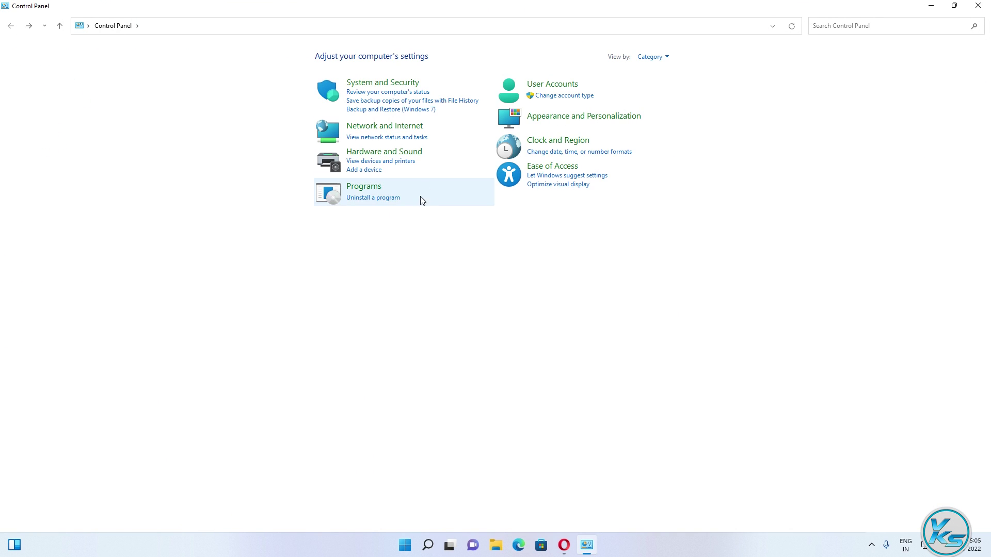
pyautogui.click(387, 200)
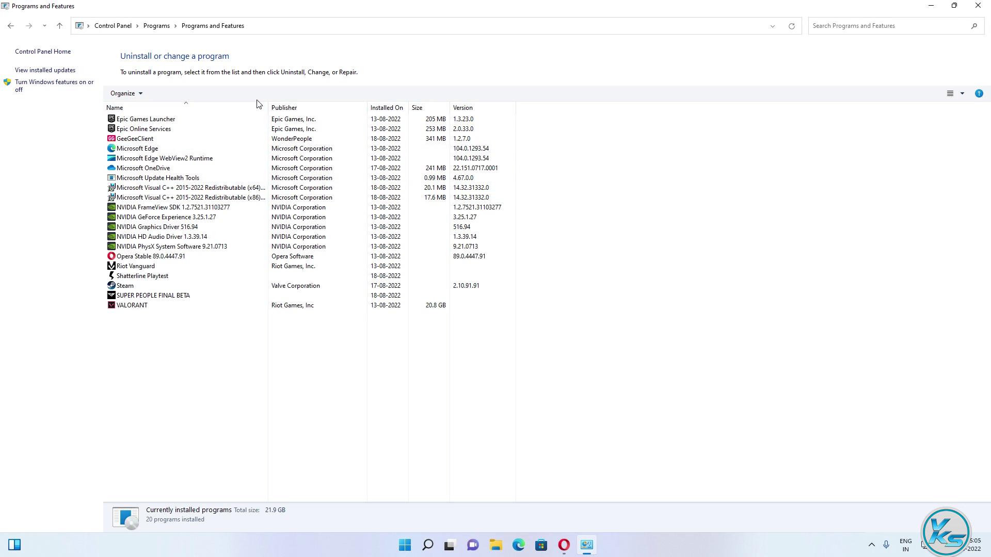
# Step: Check the installed versions of the x64 and x86 Visual C++ Redistributables and the NVIDIA Graphics Driver
pyautogui.click(211, 188)
pyautogui.click(211, 199)
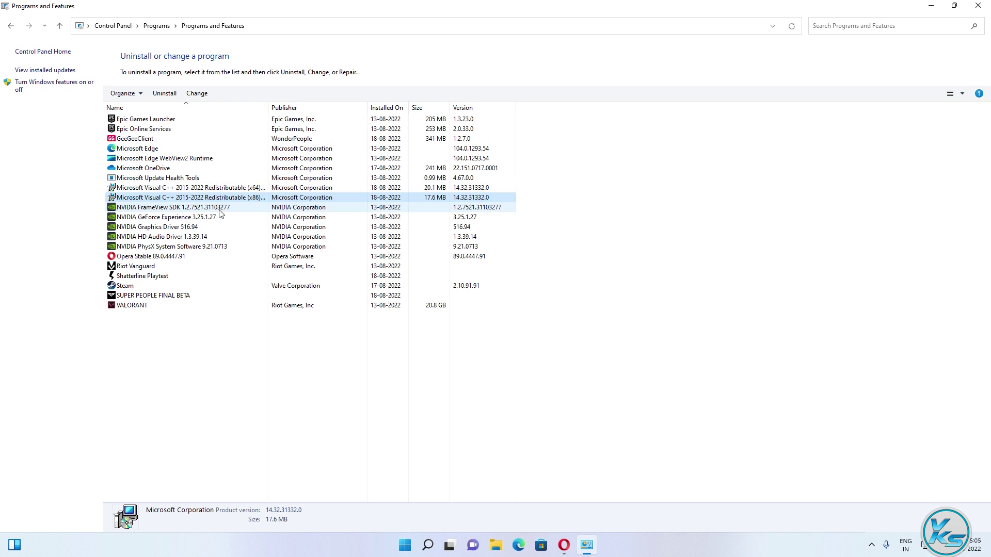
pyautogui.click(185, 227)
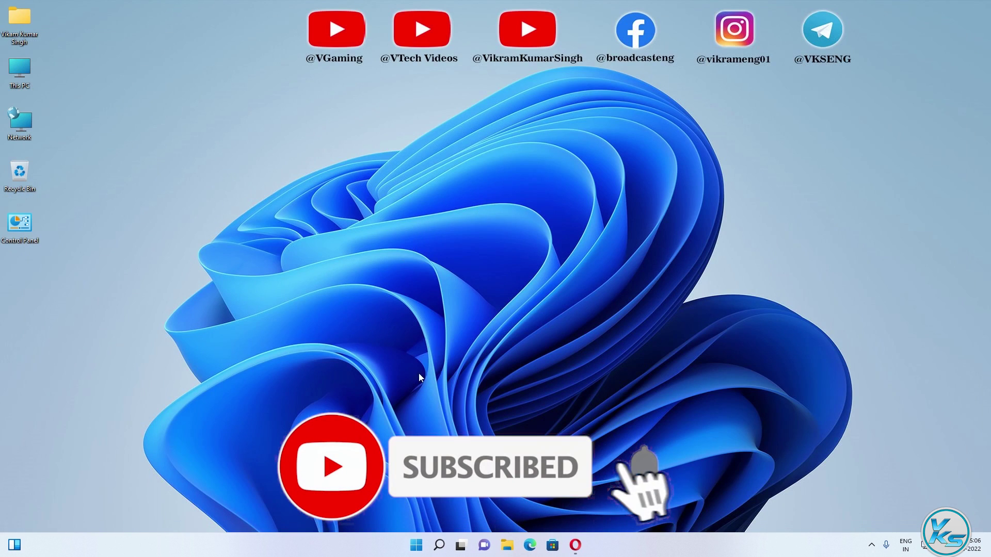
# Step: Search Windows for Steam and open the installation folder containing the steam application
pyautogui.click(438, 545)
pyautogui.write('st')
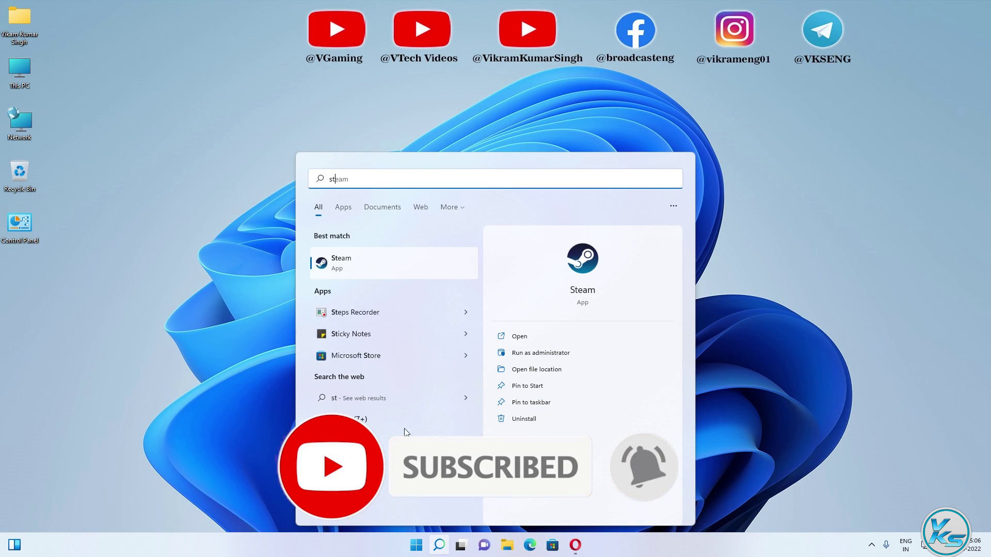
pyautogui.rightClick(342, 269)
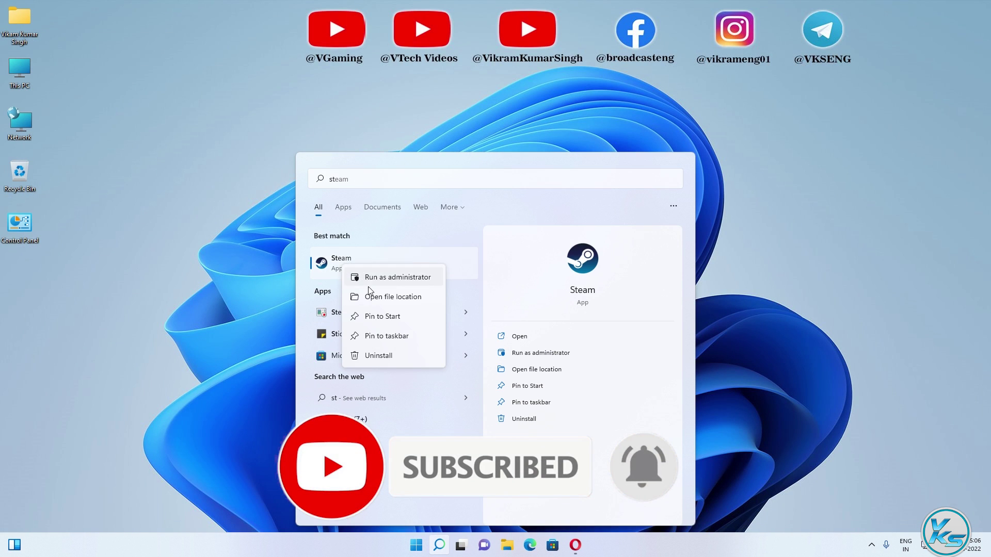
pyautogui.click(393, 297)
pyautogui.rightClick(355, 212)
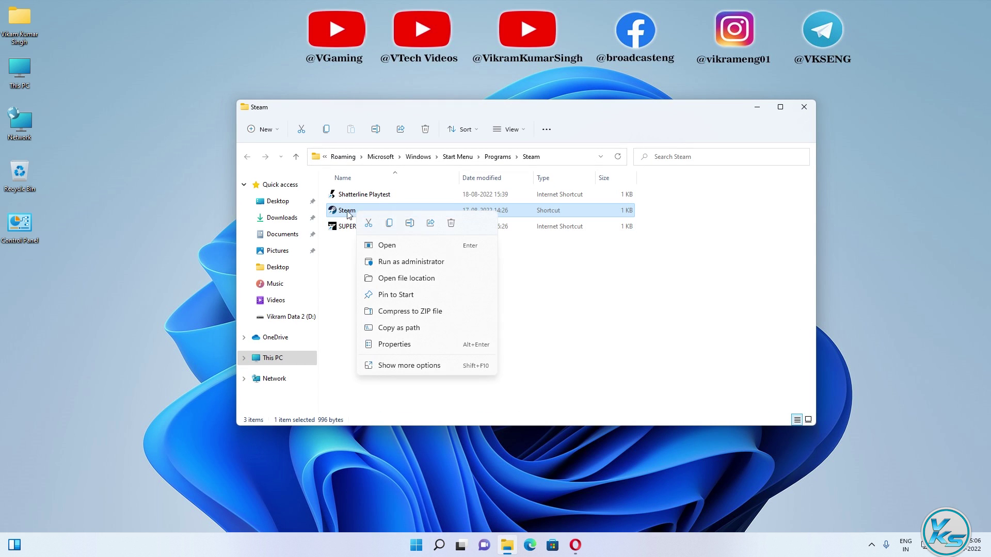
pyautogui.click(380, 280)
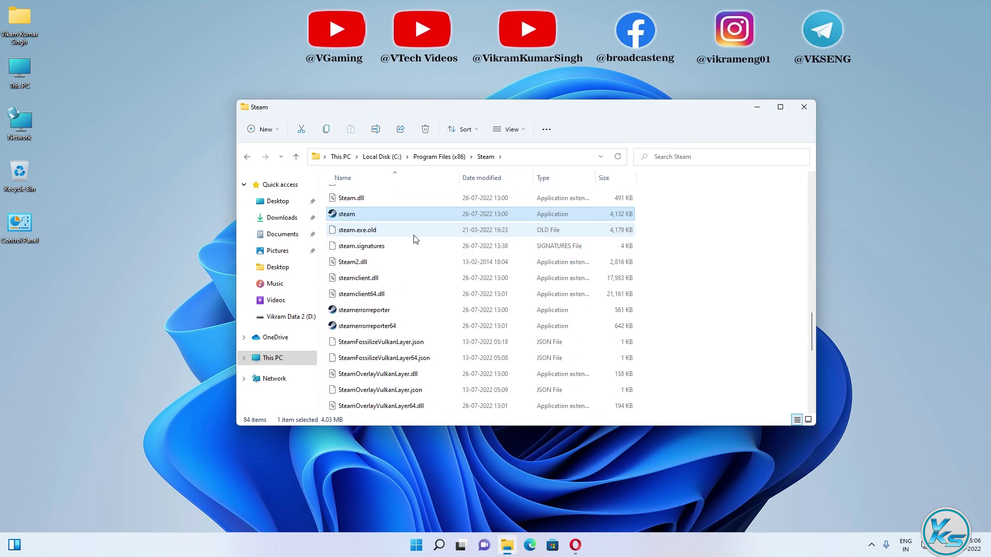
# Step: Try Windows 8 compatibility mode, disabled fullscreen optimizations and running as administrator in the steam application's properties, and discard the changes
pyautogui.rightClick(341, 257)
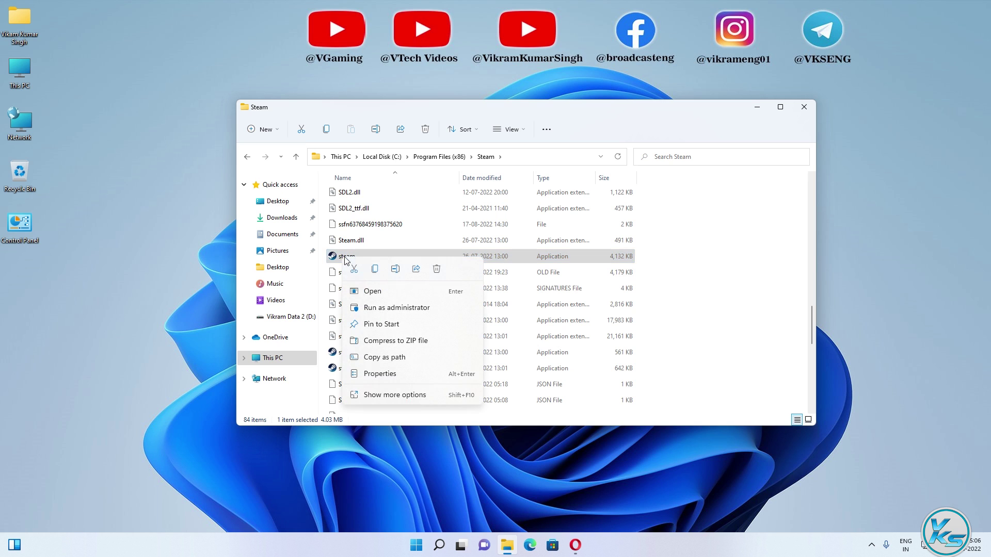
pyautogui.click(382, 375)
pyautogui.moveTo(451, 242); pyautogui.dragTo(584, 111)
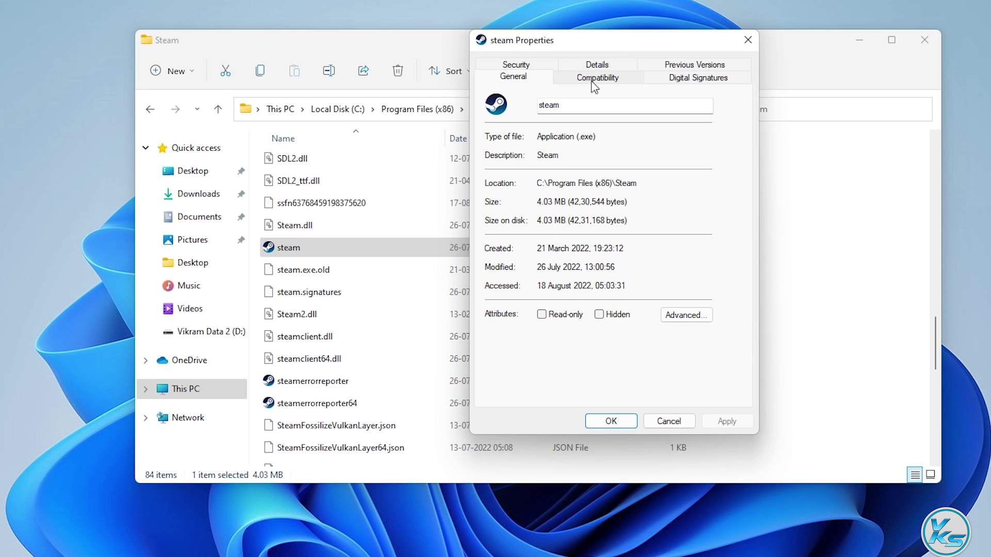
pyautogui.click(595, 78)
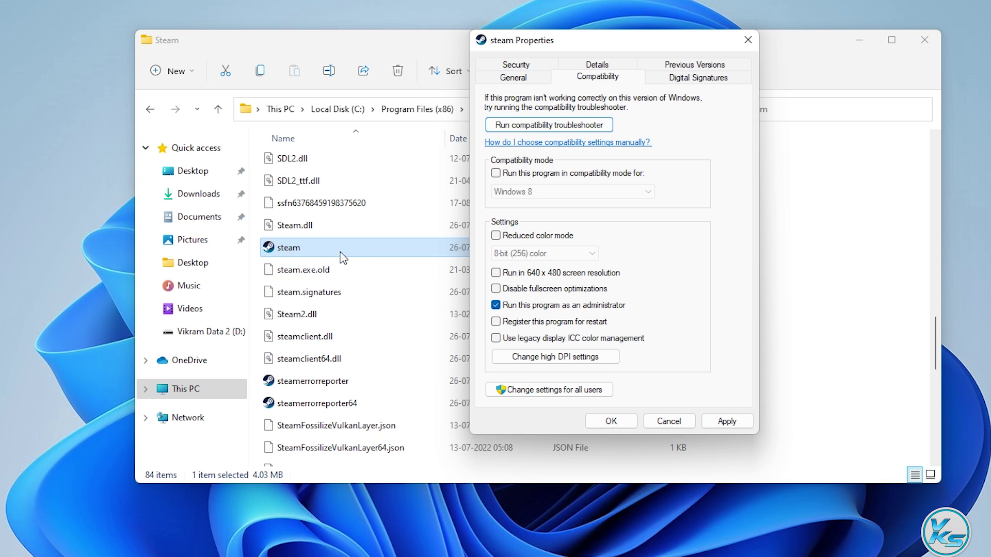
pyautogui.click(727, 421)
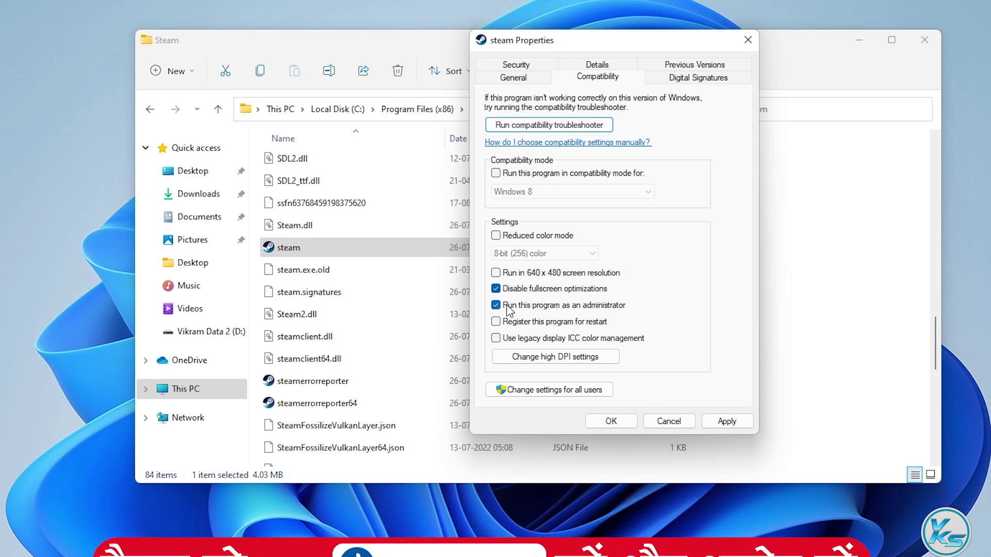
pyautogui.click(495, 173)
pyautogui.click(572, 192)
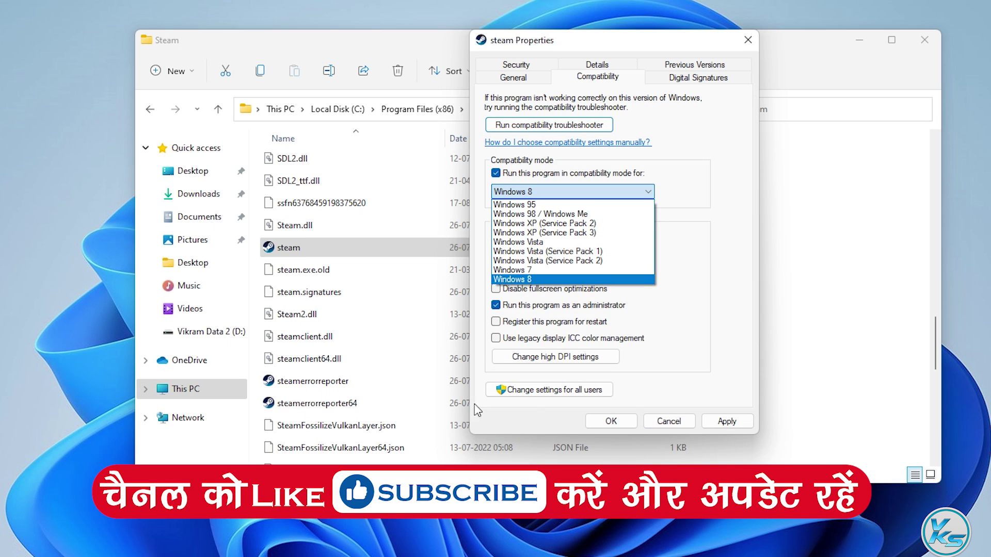
pyautogui.click(528, 293)
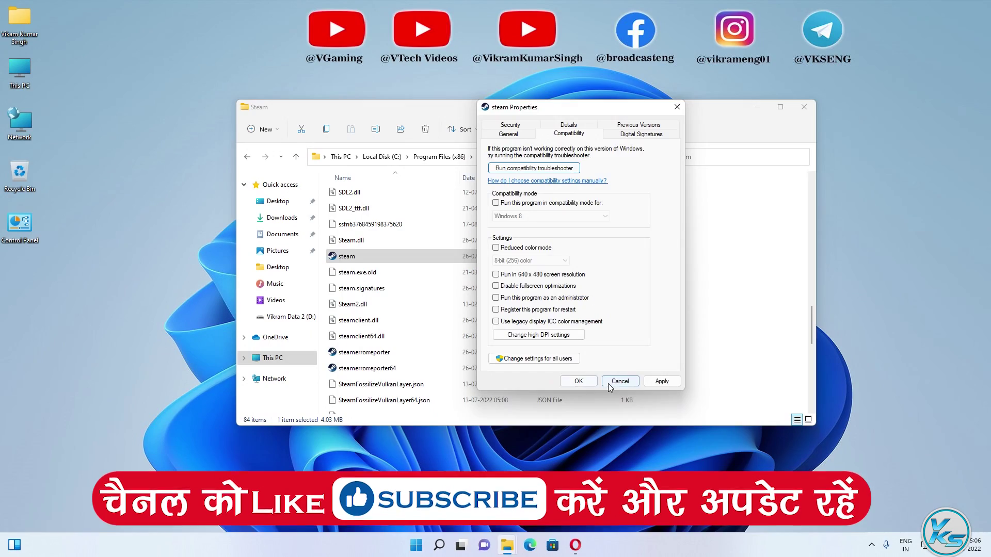
pyautogui.click(626, 421)
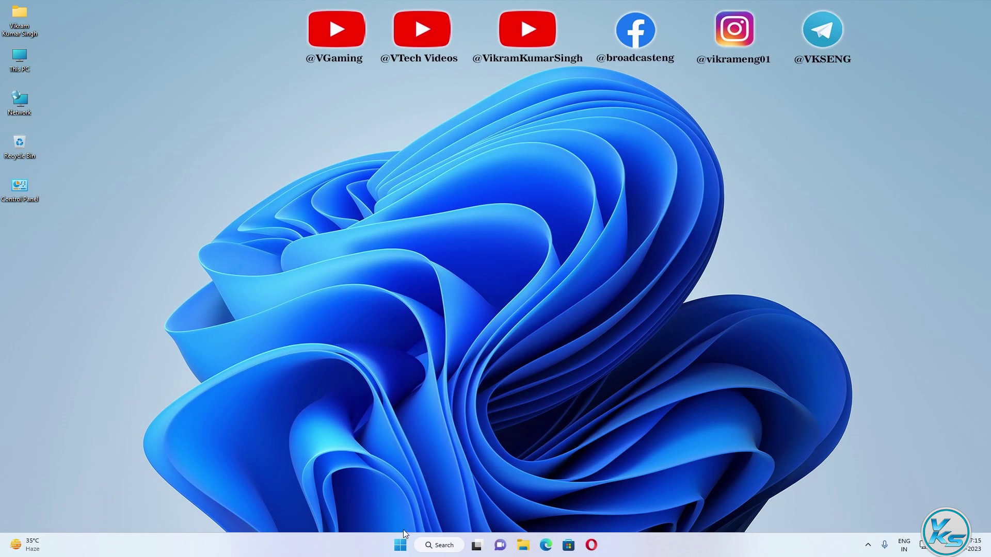
# Step: Check the Game Mode setting in the Gaming section of Windows Settings and close Settings
pyautogui.rightClick(401, 543)
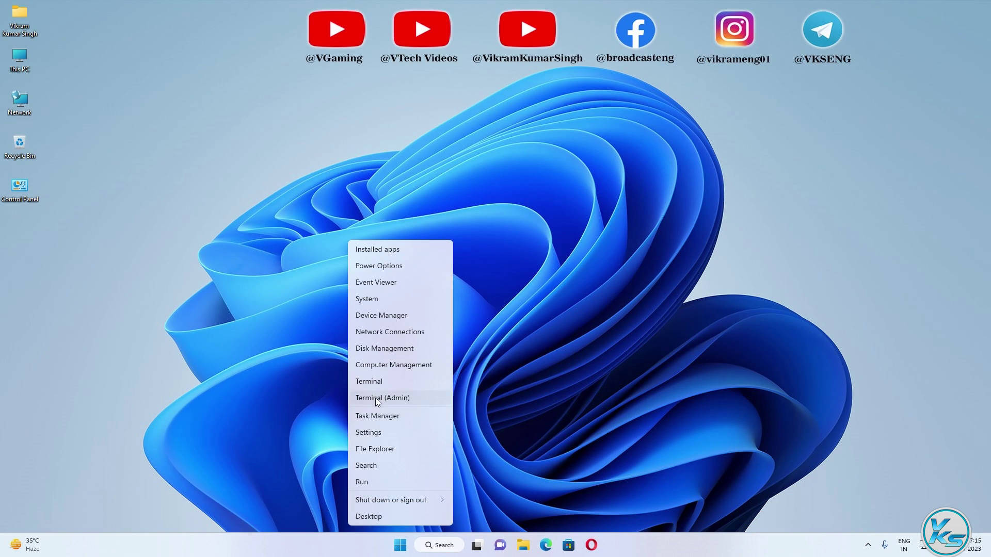
pyautogui.click(375, 435)
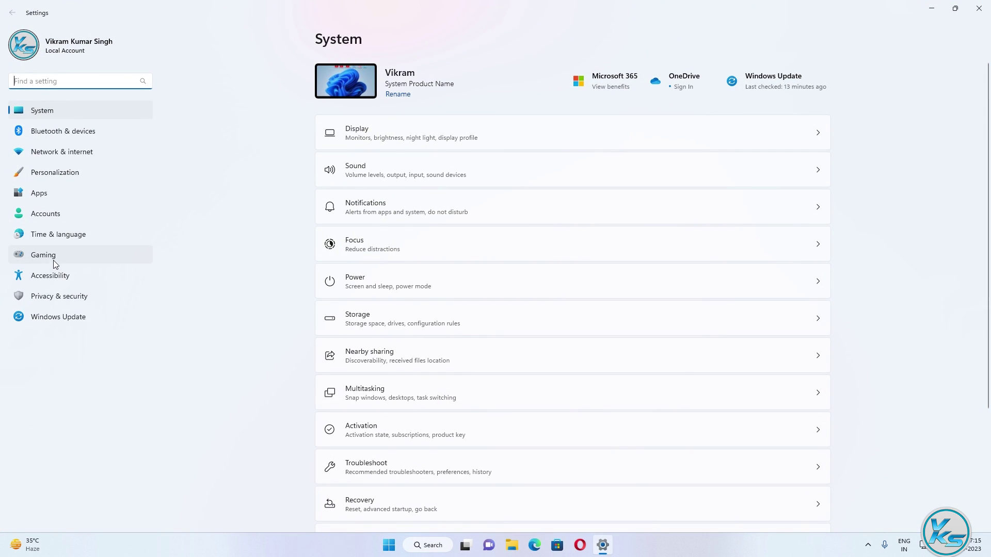
pyautogui.click(55, 263)
pyautogui.click(435, 159)
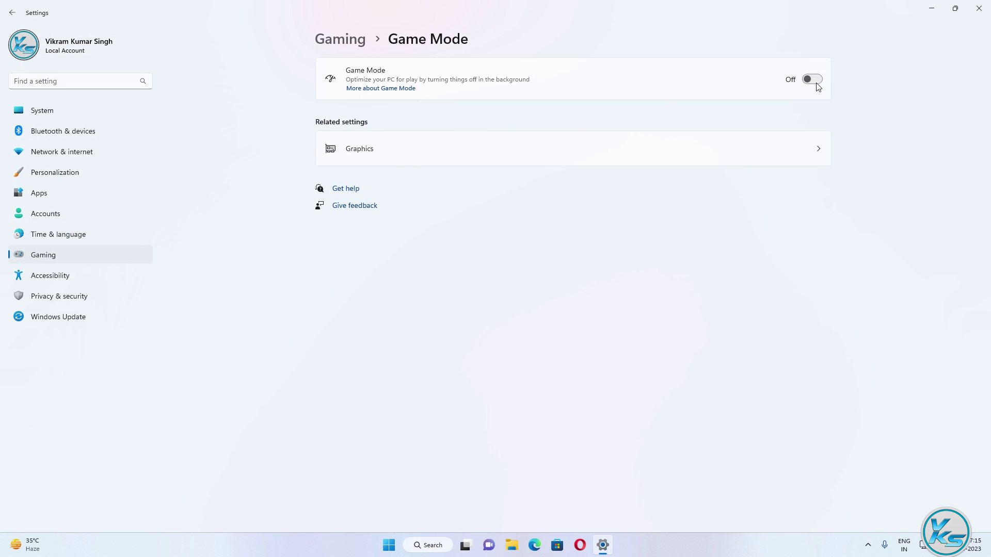
pyautogui.click(970, 13)
# Step: Switch to Steam and browse the local files of Street Fighter 6 Demo from the library
pyautogui.press('super+s')
pyautogui.write('s')
pyautogui.click(375, 264)
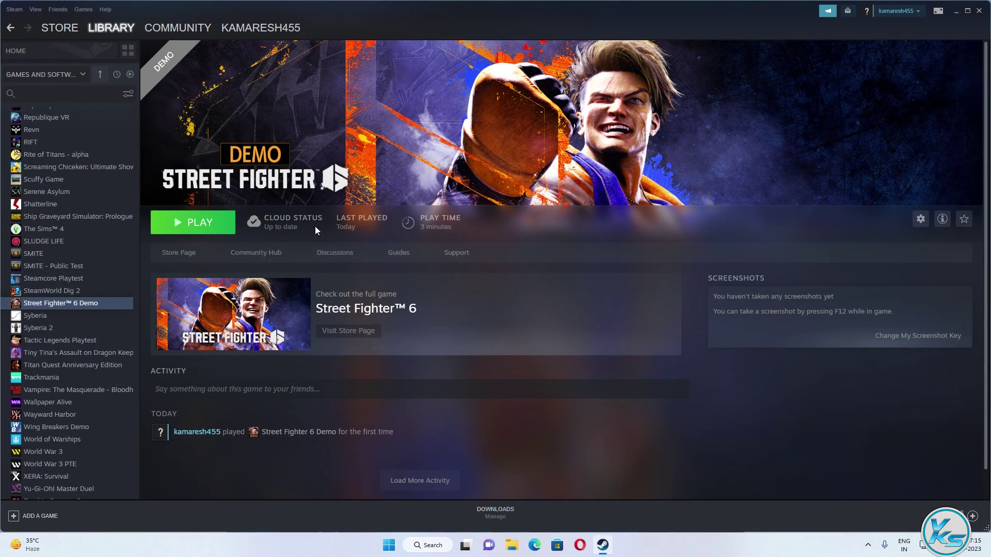
pyautogui.rightClick(85, 308)
pyautogui.moveTo(109, 361)
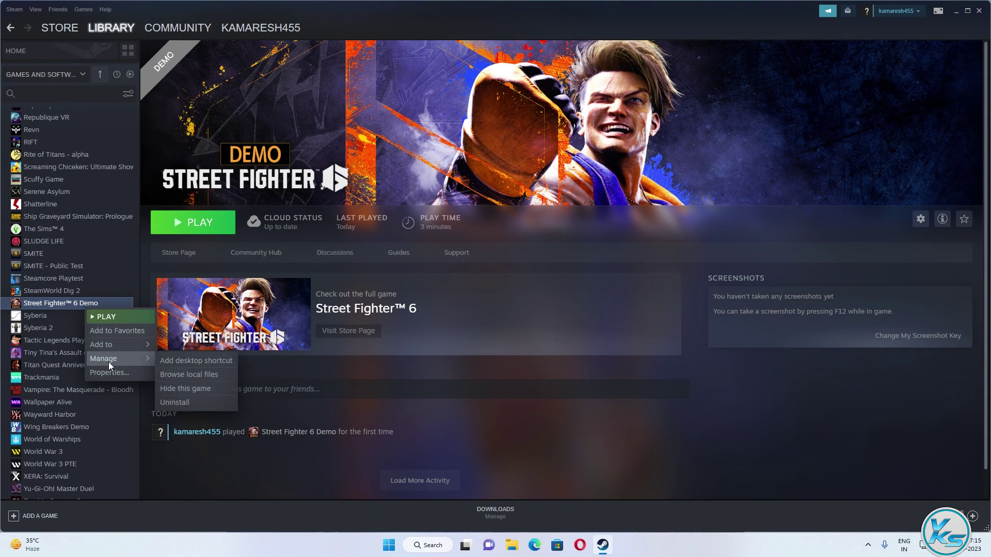
pyautogui.click(187, 379)
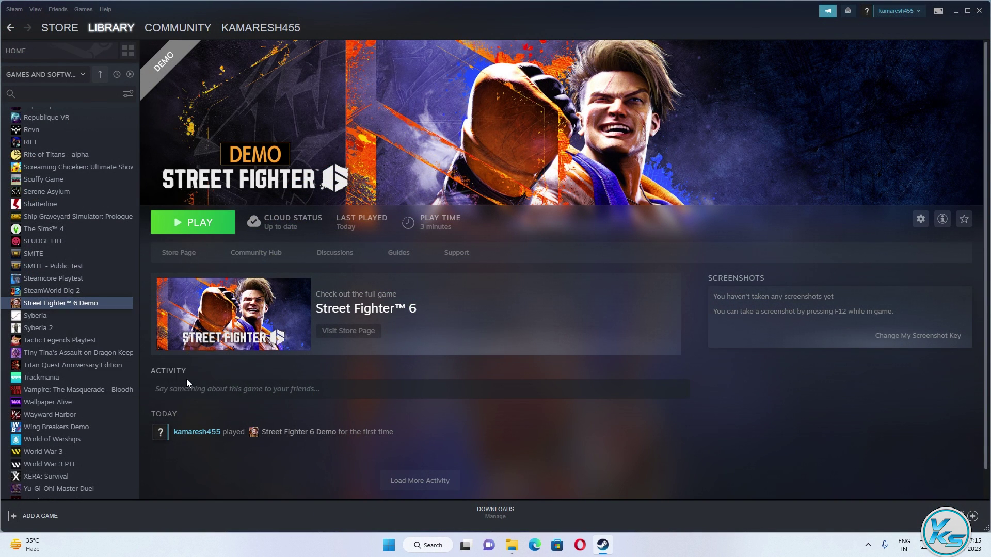
pyautogui.click(954, 13)
# Step: Try running StreetFighter6 as administrator with fullscreen optimizations disabled and Windows 8 compatibility mode, and discard the changes
pyautogui.rightClick(118, 306)
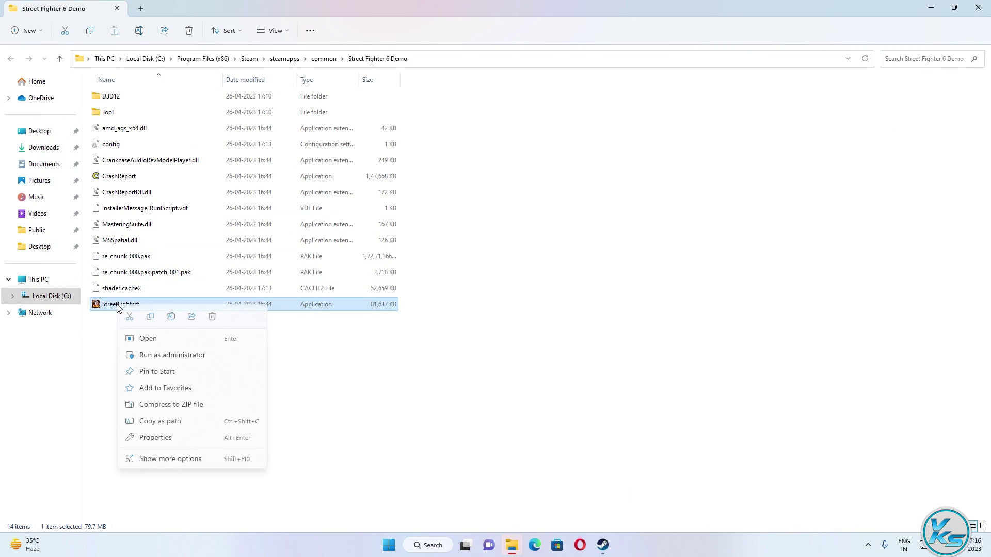
pyautogui.click(154, 437)
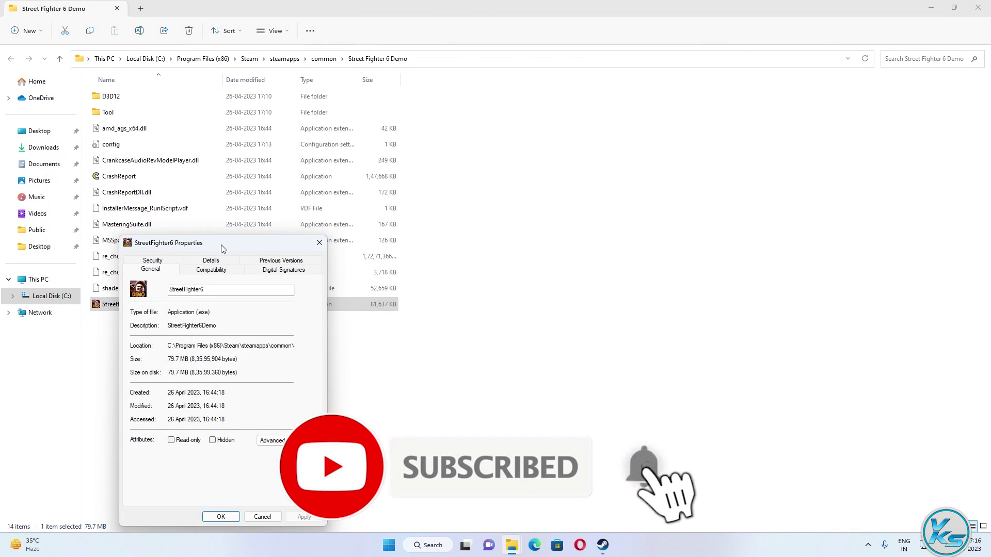
pyautogui.moveTo(223, 249); pyautogui.dragTo(487, 89)
pyautogui.click(475, 109)
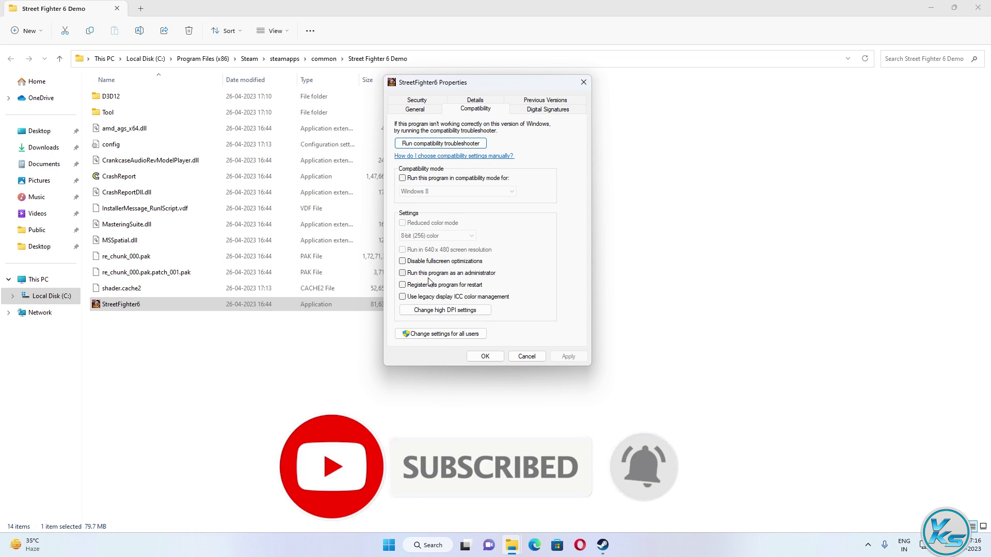
pyautogui.click(452, 311)
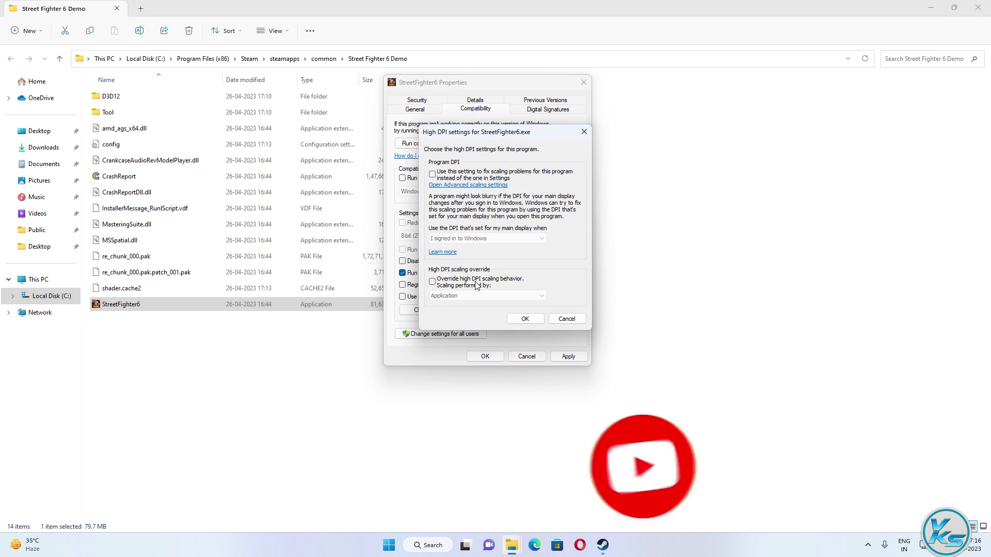
pyautogui.click(564, 319)
pyautogui.click(423, 191)
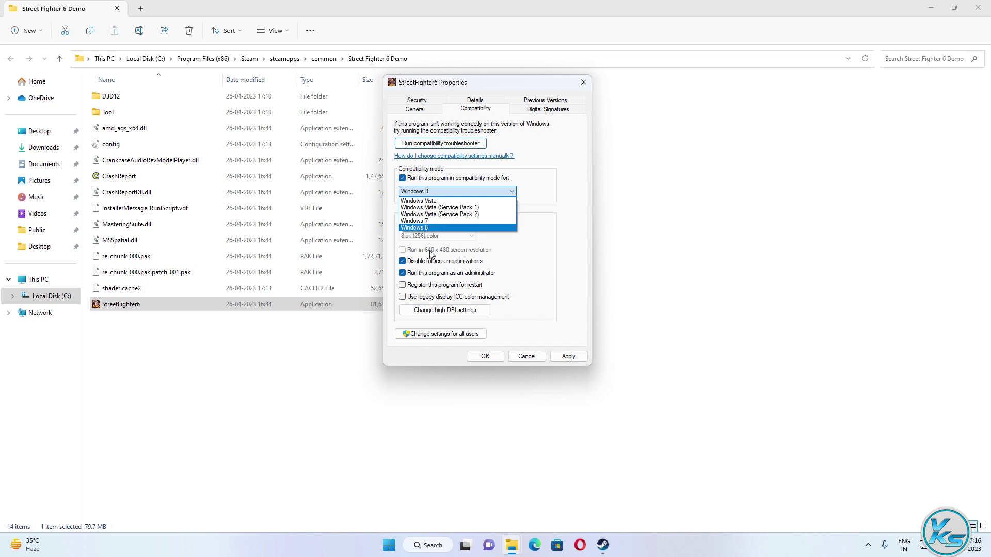
pyautogui.click(434, 227)
pyautogui.click(531, 355)
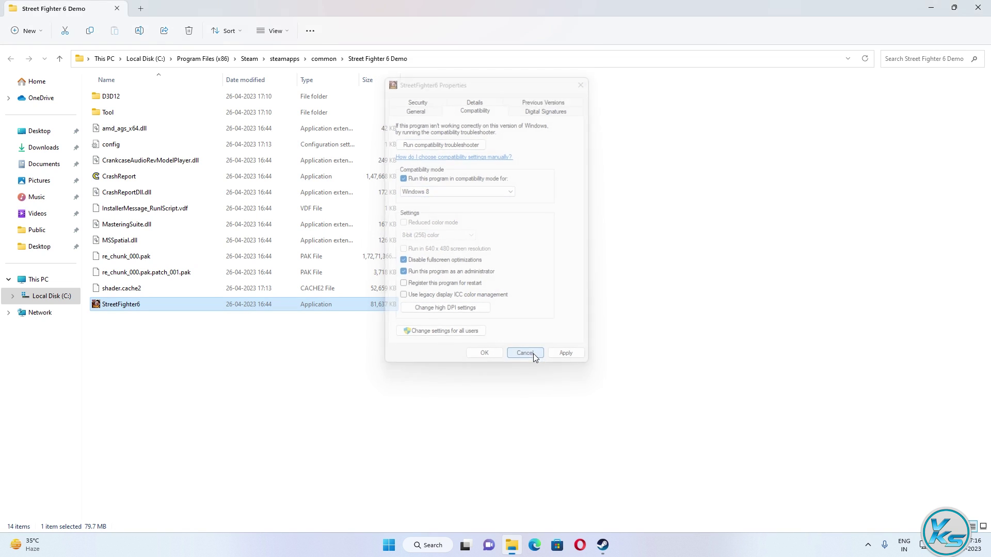
# Step: Copy the full path of the Street Fighter 6 Demo folder and close File Explorer
pyautogui.click(401, 382)
pyautogui.click(433, 65)
pyautogui.rightClick(261, 59)
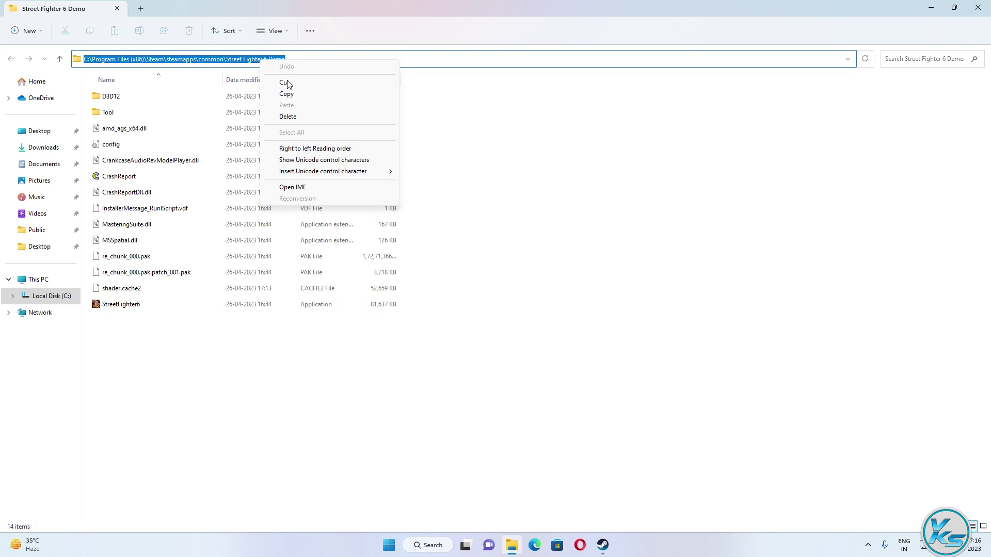
pyautogui.click(299, 93)
pyautogui.click(977, 8)
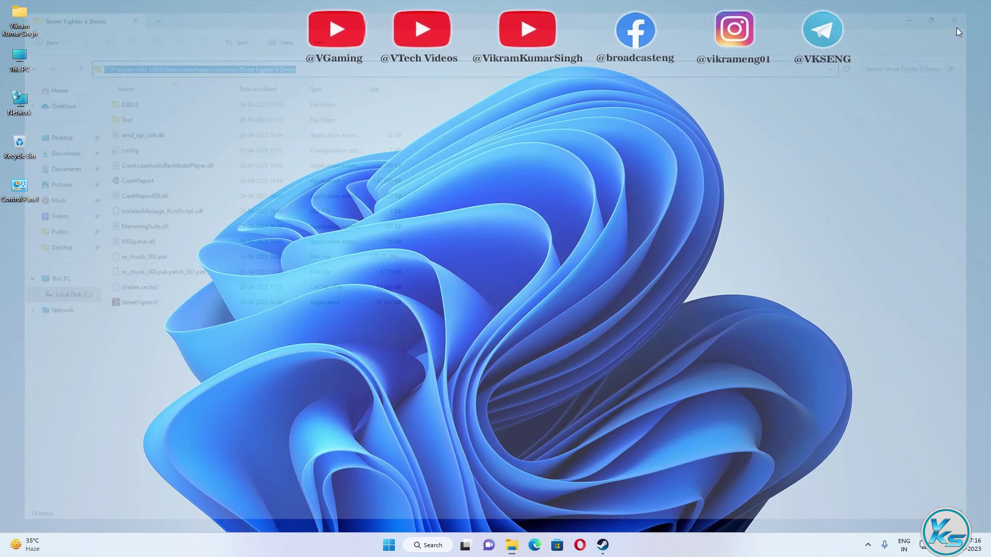
pyautogui.click(888, 514)
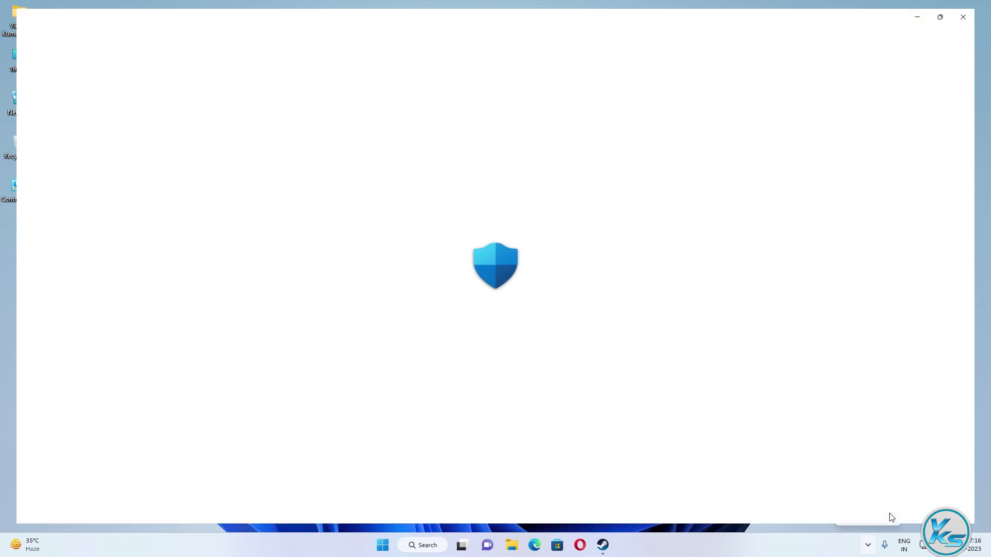
pyautogui.click(218, 152)
pyautogui.click(978, 8)
# Step: Open Virus & threat protection in Windows Security through the Privacy & security settings
pyautogui.rightClick(377, 544)
pyautogui.click(364, 435)
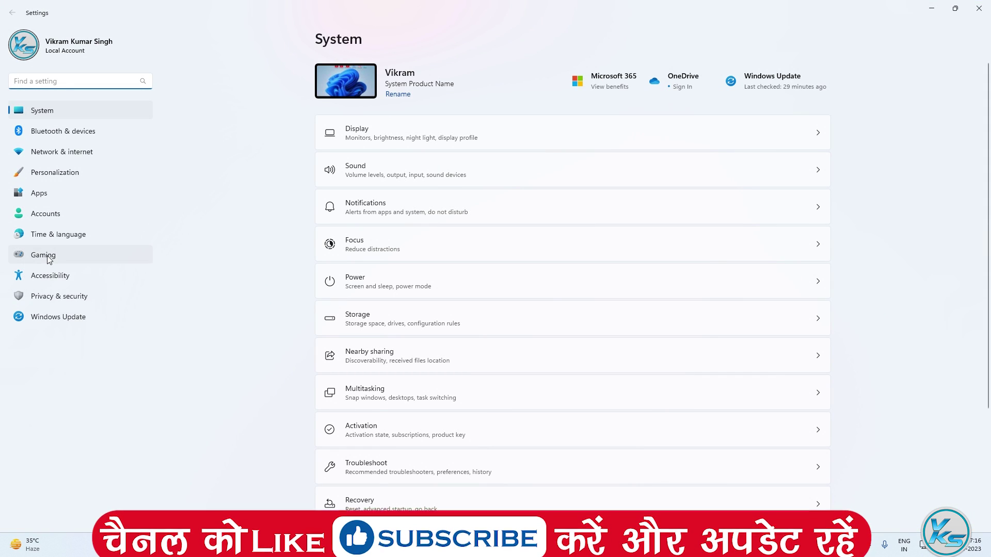
pyautogui.click(56, 296)
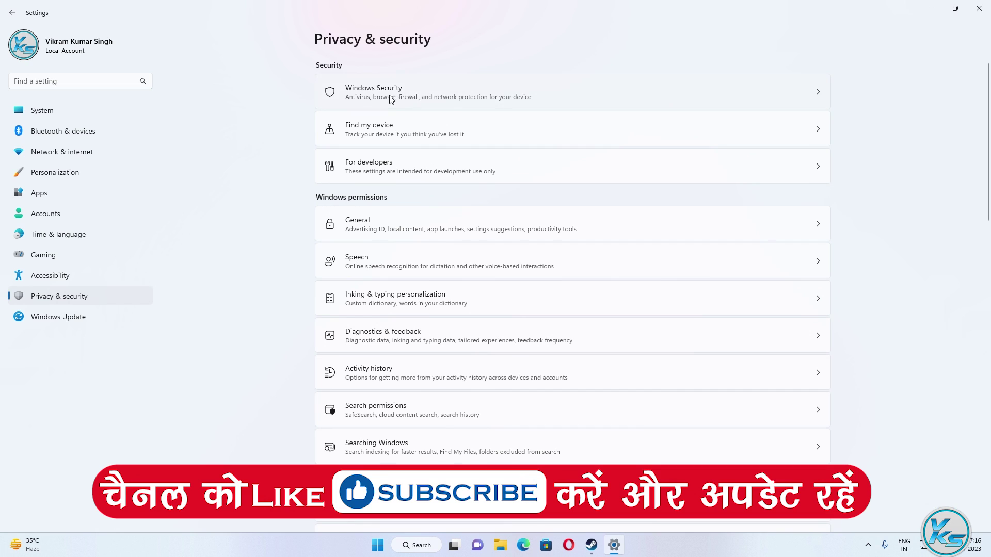
pyautogui.click(392, 98)
pyautogui.click(356, 161)
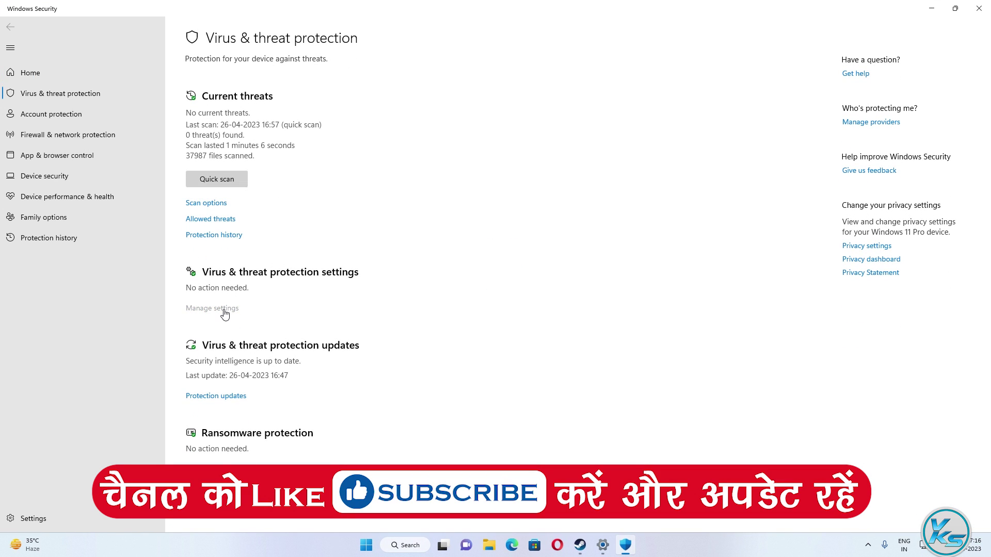
# Step: Open the Exclusions page from the Virus & threat protection settings
pyautogui.click(225, 310)
pyautogui.scroll(-3, 256, 361)
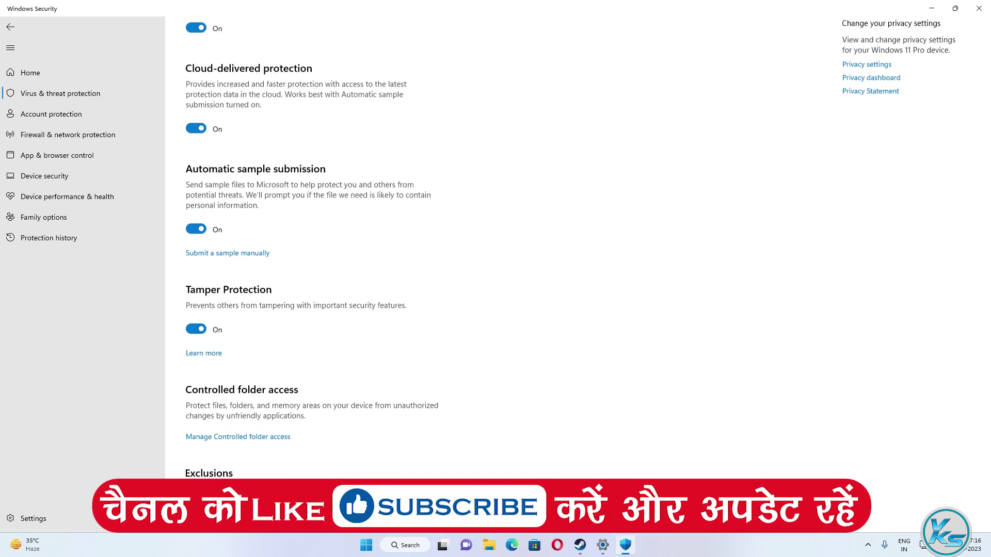
pyautogui.click(222, 490)
pyautogui.click(444, 354)
# Step: Add the folder C:\Program Files (x86)\Steam\steamapps\common\Street Fighter 6 Demo as an antivirus exclusion and close Windows Security
pyautogui.click(273, 123)
pyautogui.click(232, 153)
pyautogui.click(409, 51)
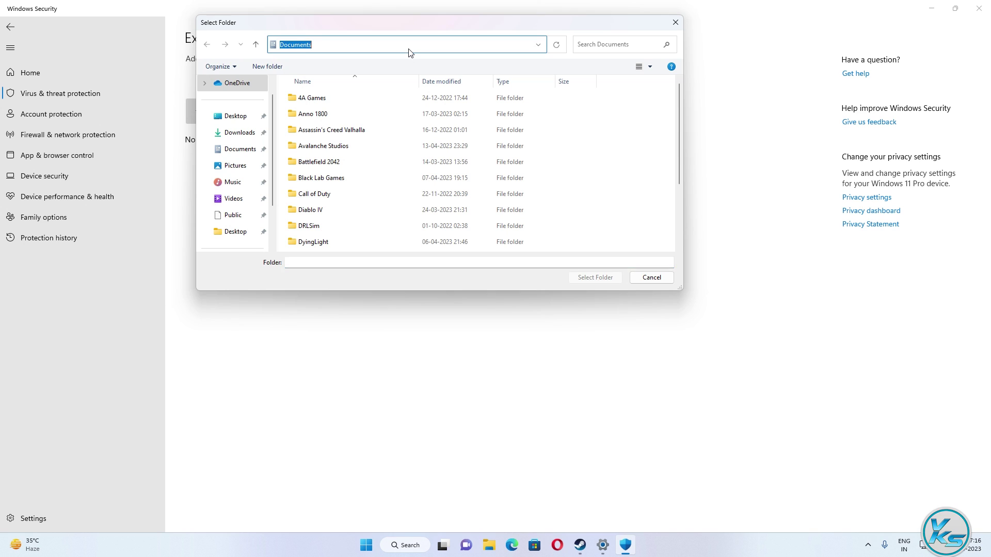
pyautogui.rightClick(429, 46)
pyautogui.click(456, 91)
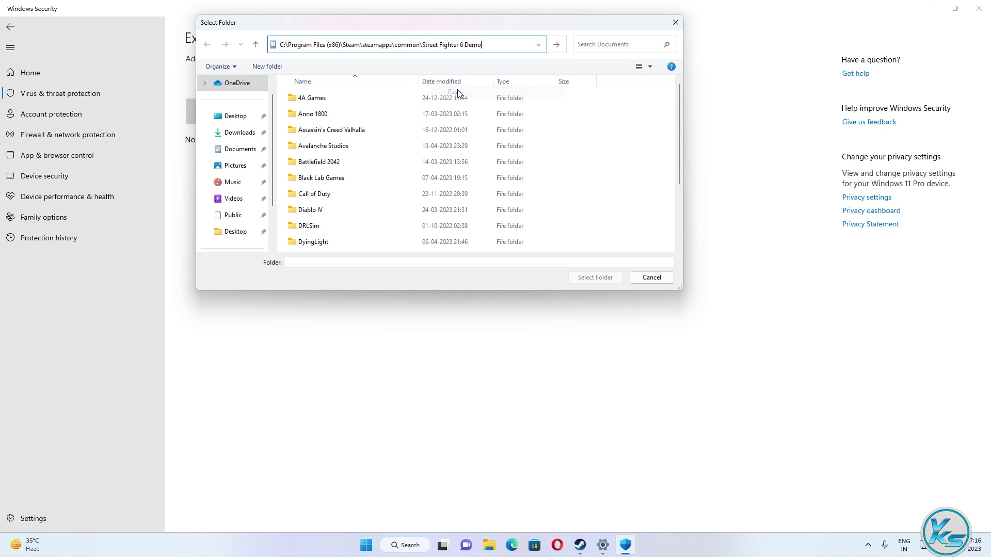
pyautogui.press('Return')
pyautogui.click(594, 278)
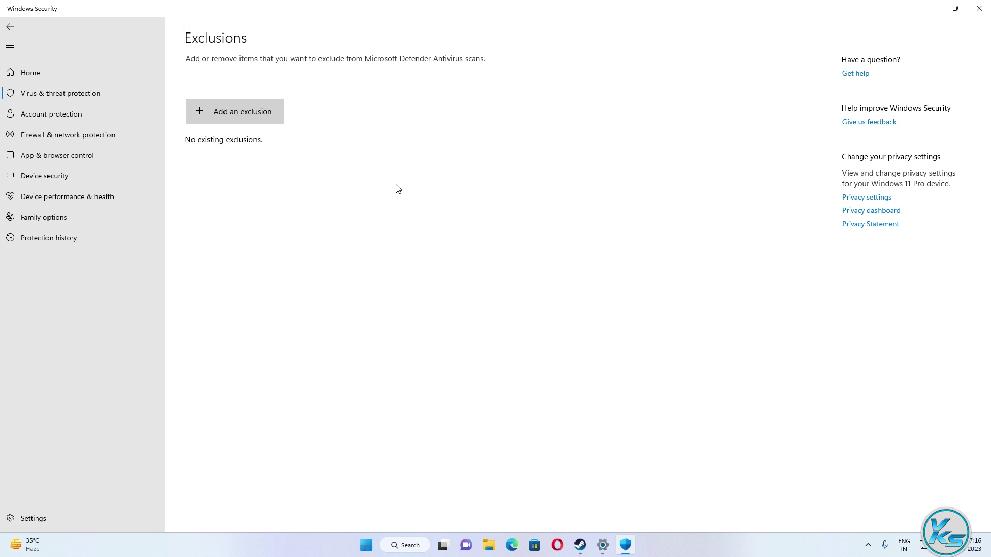
pyautogui.click(556, 144)
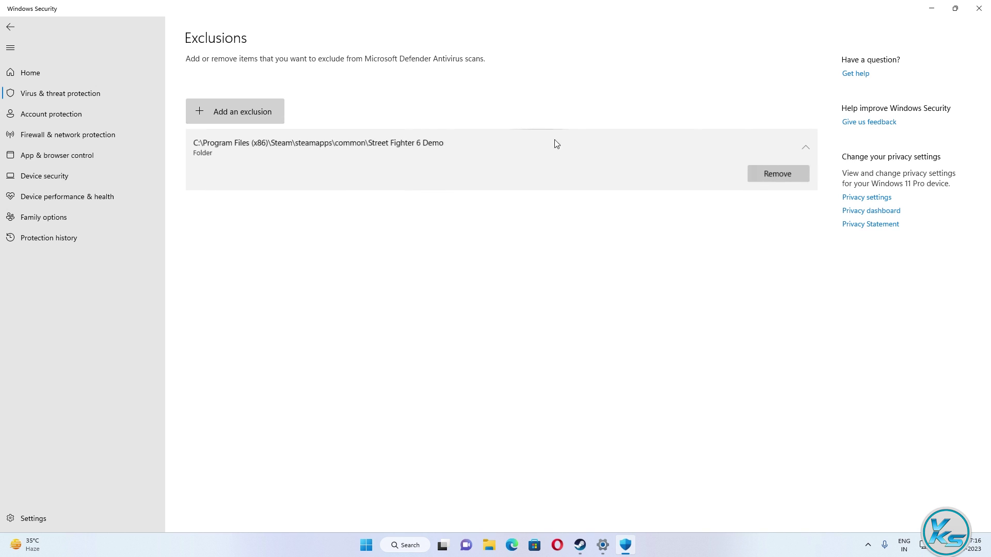
pyautogui.click(972, 11)
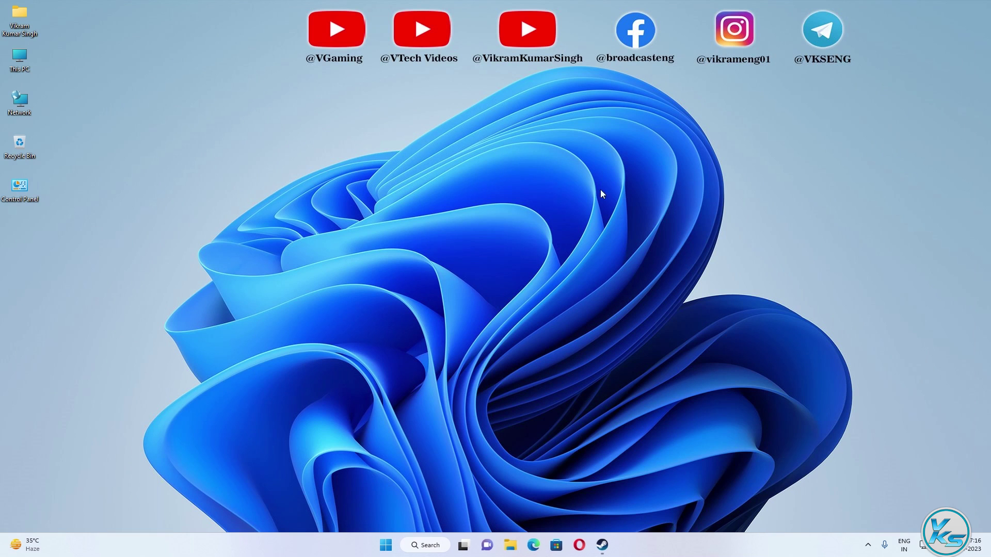
# Step: Open the Windows Defender Firewall allowed apps list from Control Panel in Large icons view and unlock its settings for changes
pyautogui.click(418, 547)
pyautogui.write('control panel')
pyautogui.click(383, 266)
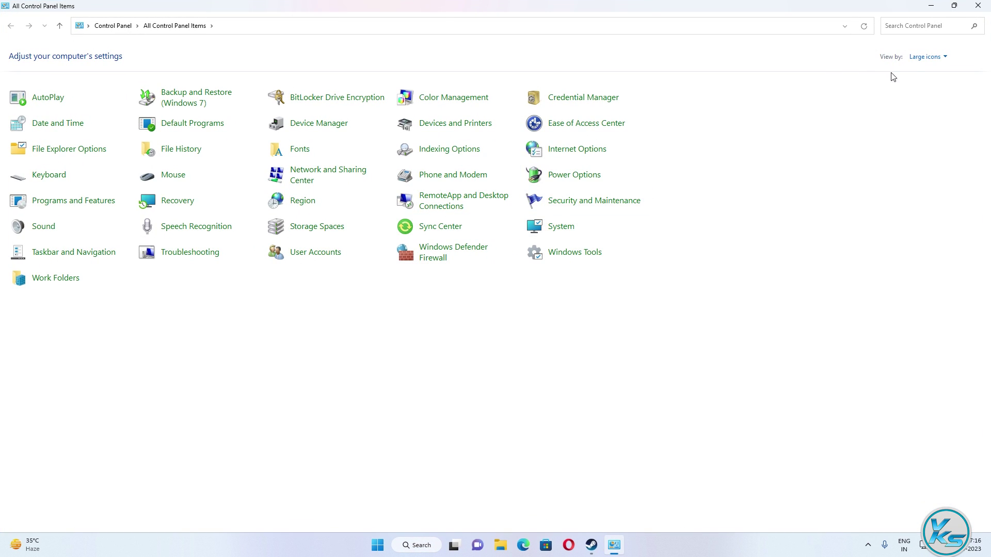
pyautogui.click(925, 57)
pyautogui.click(927, 89)
pyautogui.click(436, 255)
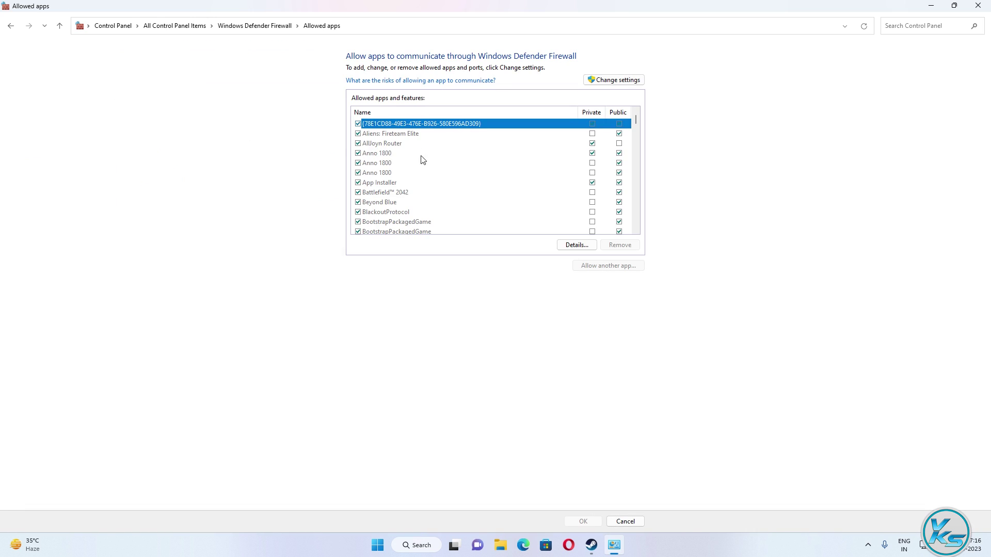
pyautogui.click(608, 84)
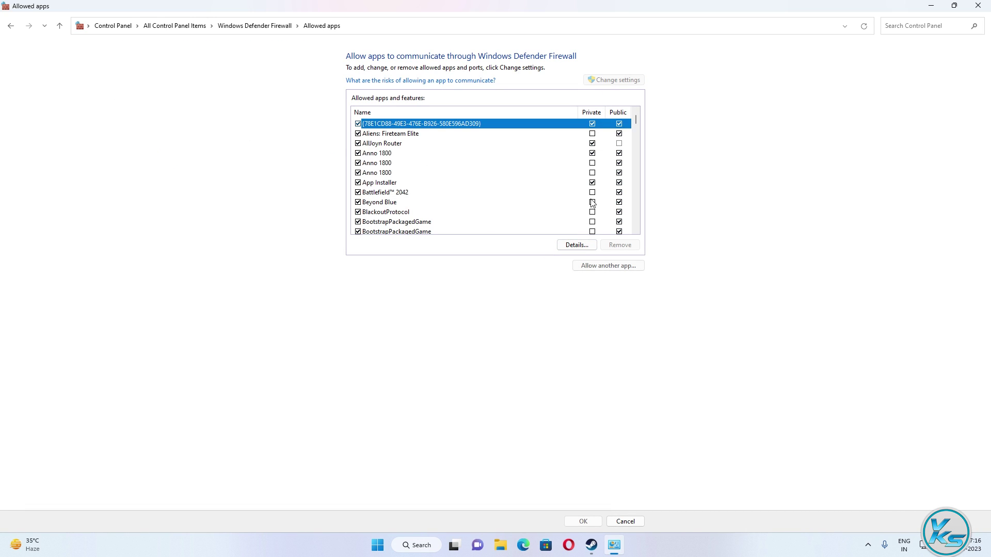
# Step: Choose StreetFighter6 from the copied Street Fighter 6 Demo folder path as another app to allow through the firewall
pyautogui.click(611, 265)
pyautogui.click(569, 321)
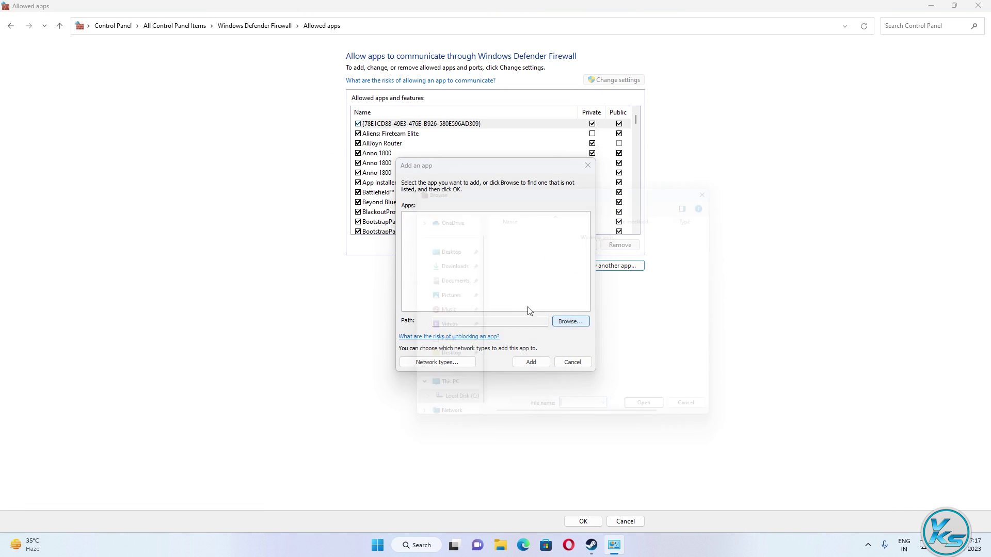
pyautogui.click(504, 84)
pyautogui.rightClick(504, 85)
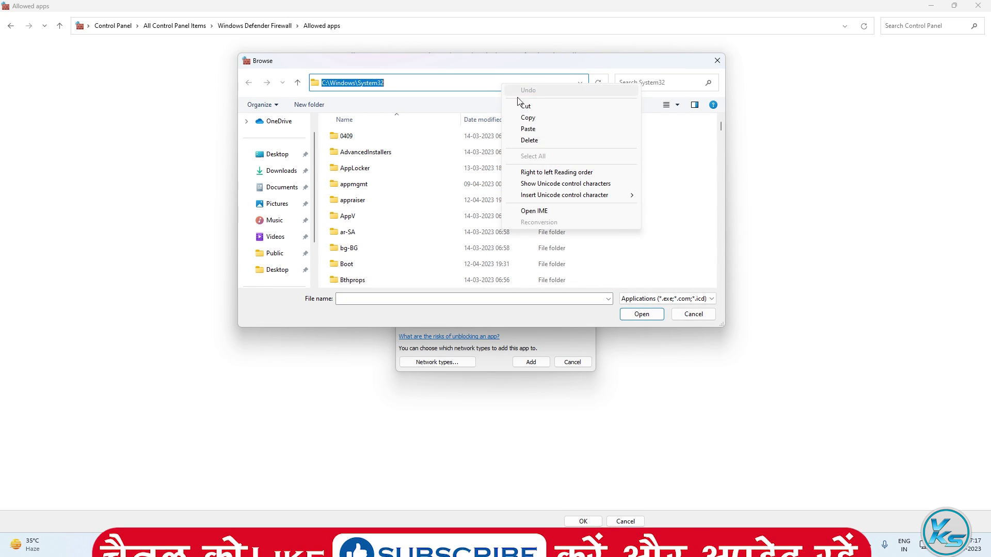
pyautogui.click(528, 129)
pyautogui.press('Return')
pyautogui.click(382, 191)
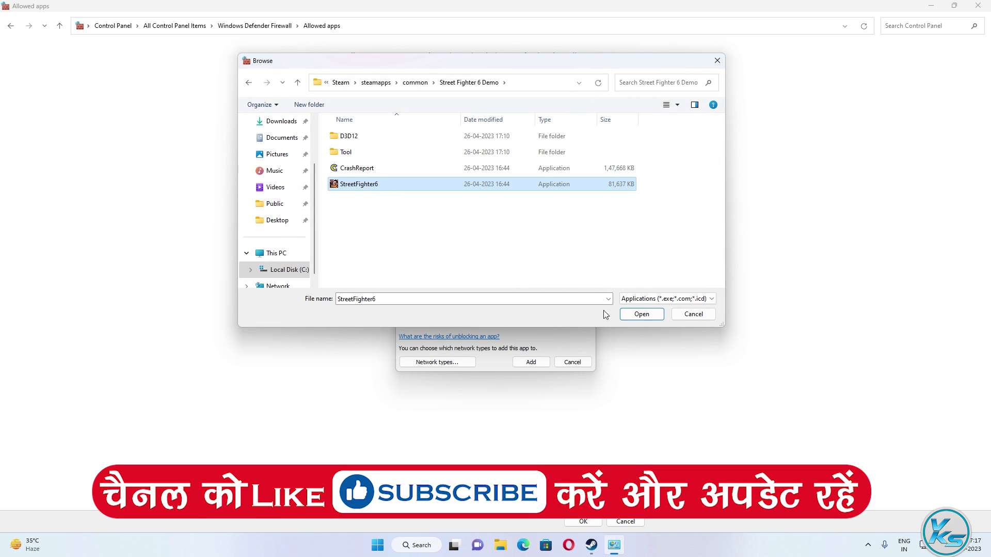
pyautogui.click(636, 316)
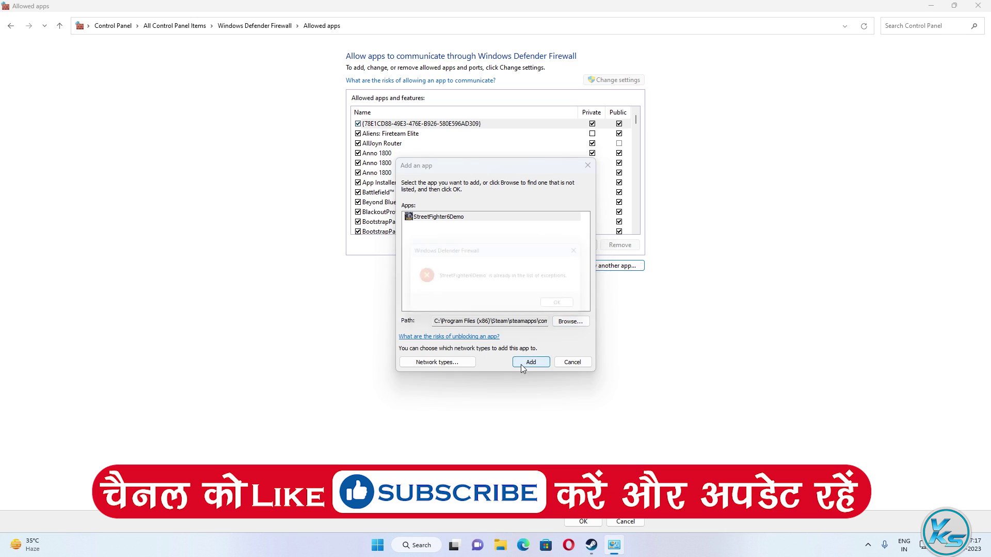
# Step: Try to add StreetFighter6Demo to the firewall's allowed apps, then confirm the allowed apps list and close Control Panel
pyautogui.click(522, 364)
pyautogui.click(565, 306)
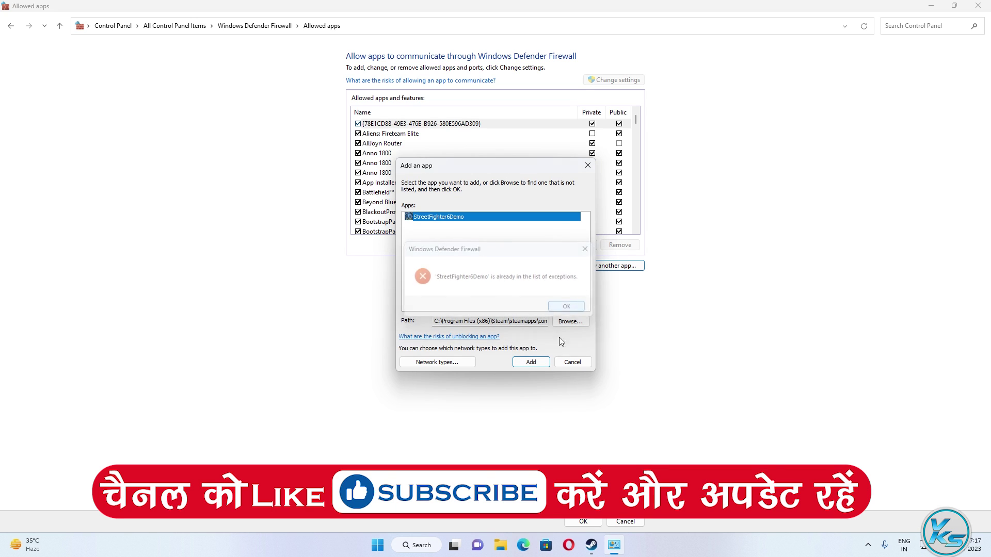
pyautogui.click(572, 362)
pyautogui.click(583, 521)
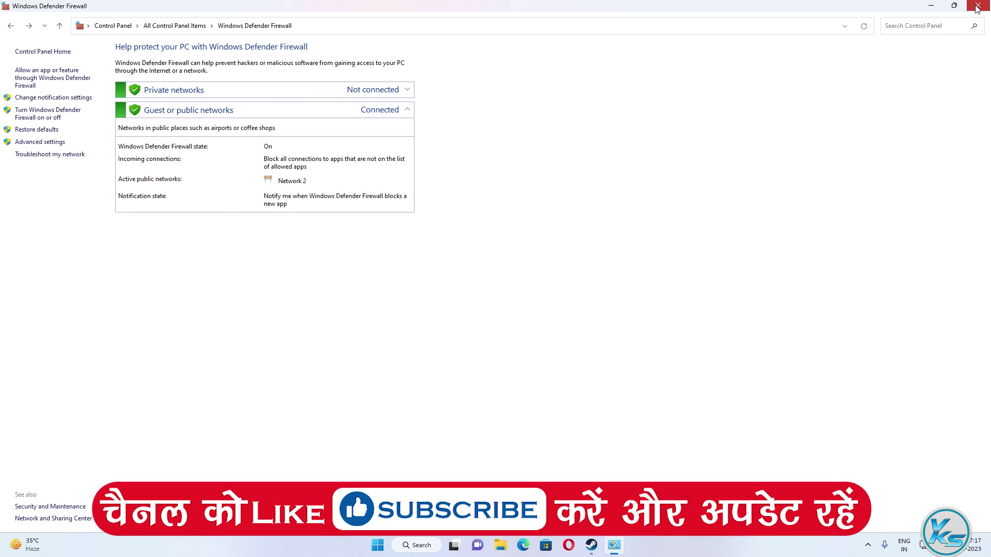
pyautogui.click(929, 5)
# Step: Open NVIDIA Control Panel and show the Program Settings under Manage 3D Settings
pyautogui.click(867, 545)
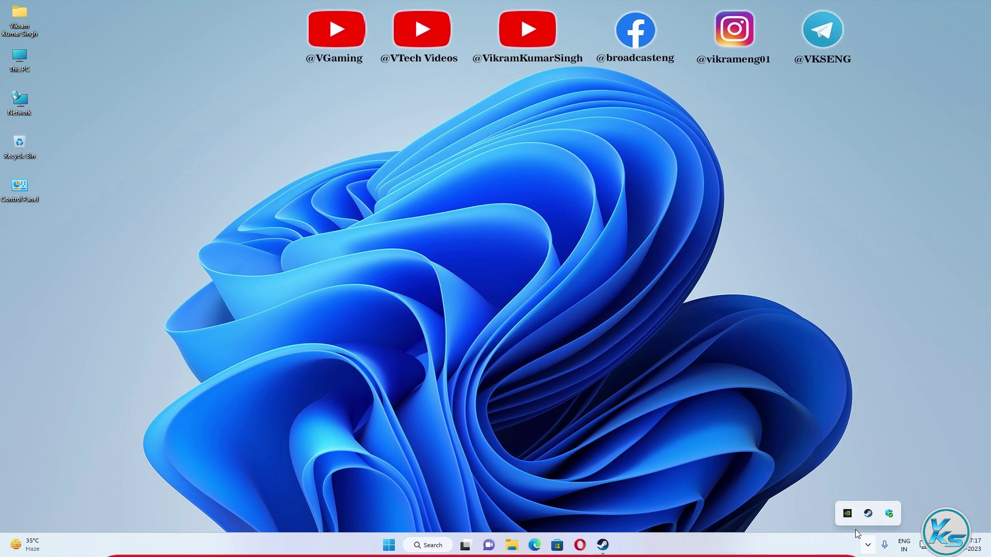
pyautogui.click(428, 545)
pyautogui.write('nvidia')
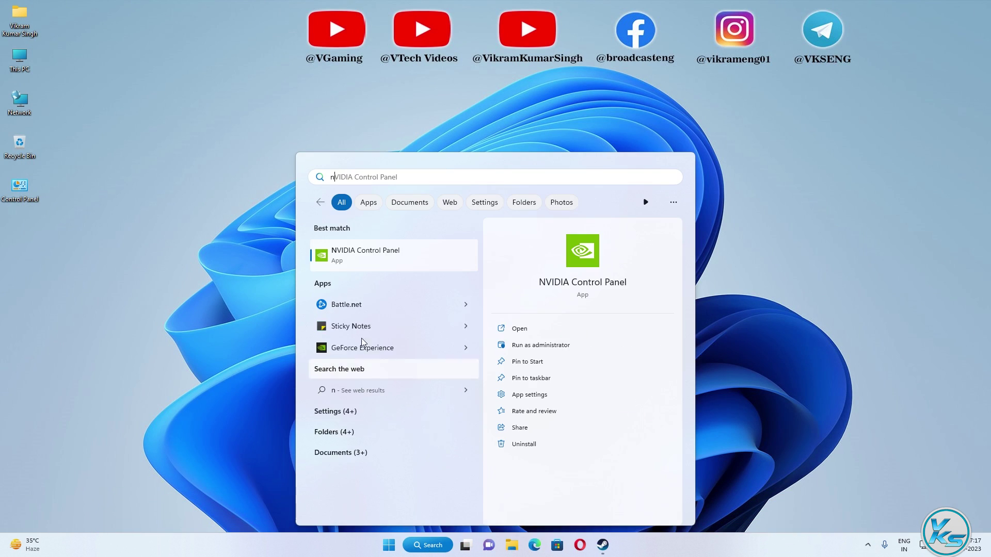
pyautogui.click(368, 257)
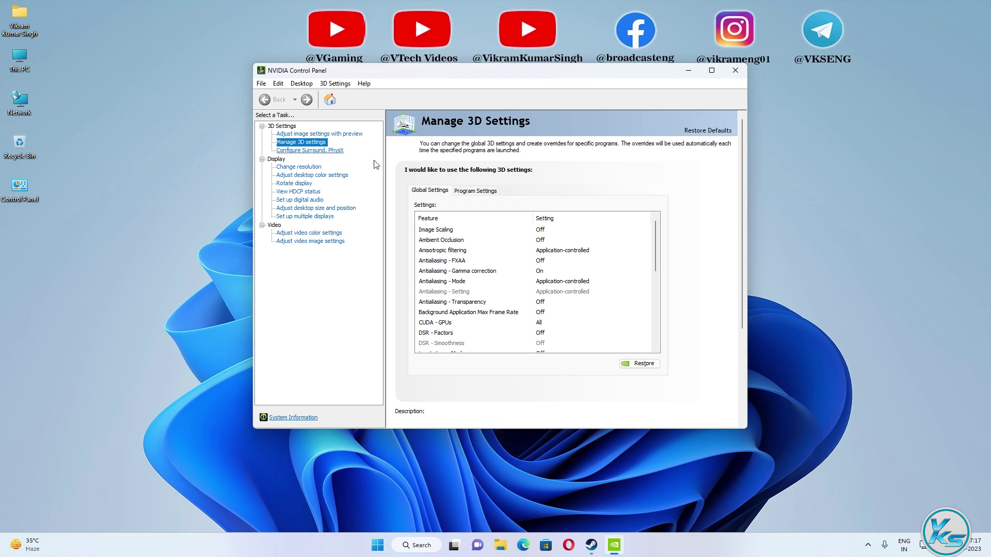
pyautogui.click(478, 193)
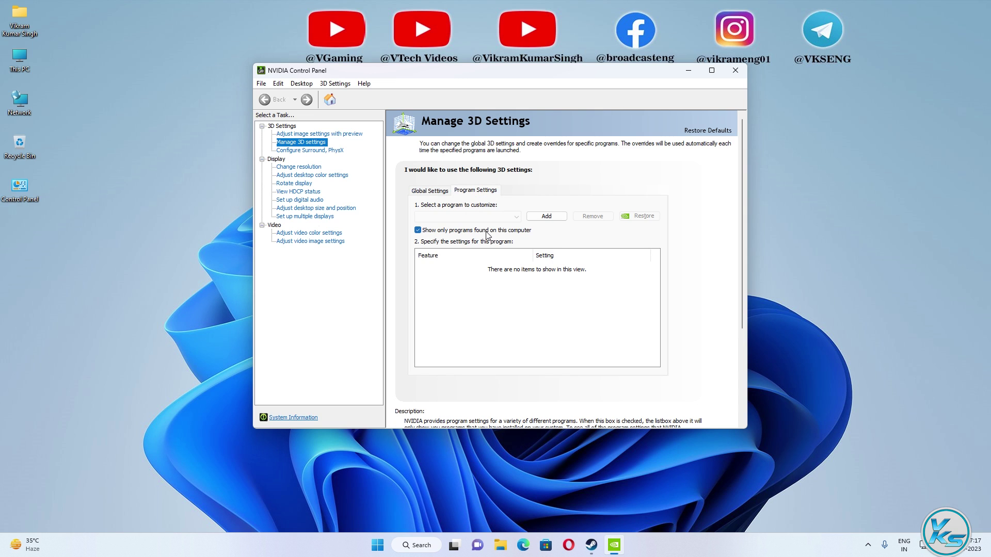
# Step: Add StreetFighter6 from the copied Street Fighter 6 Demo folder path as a program to customize in the 3D settings
pyautogui.click(539, 223)
pyautogui.click(595, 342)
pyautogui.rightClick(587, 148)
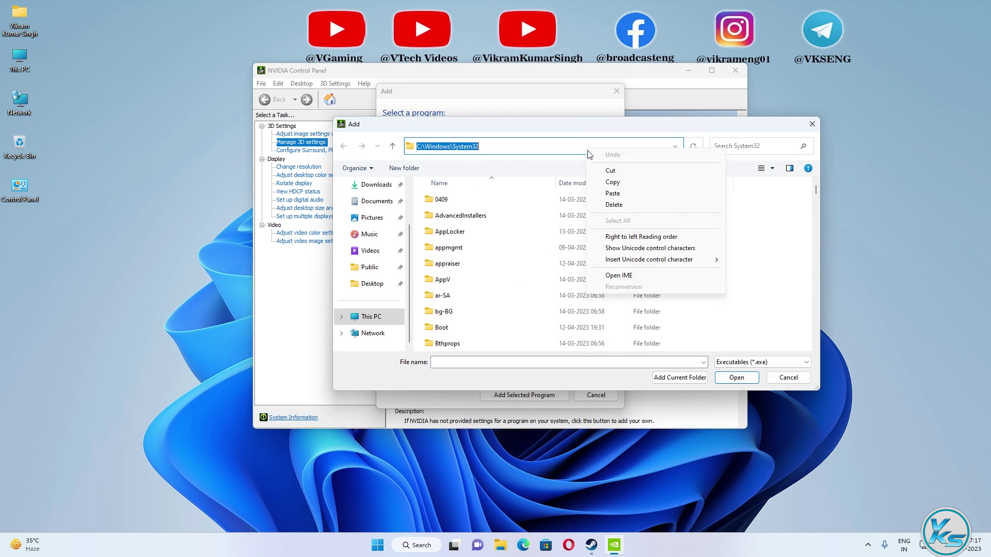
pyautogui.click(611, 195)
pyautogui.press('Return')
pyautogui.click(464, 247)
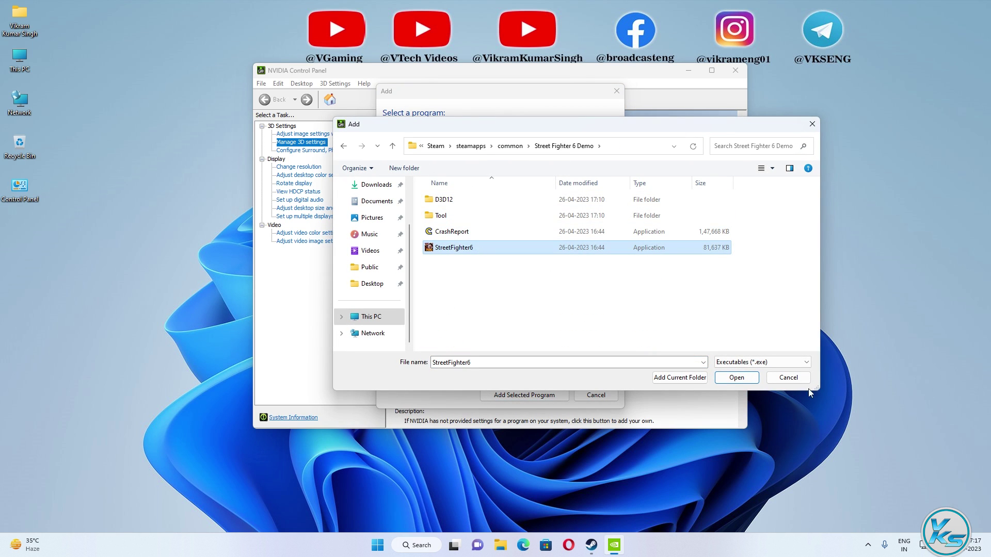
pyautogui.click(737, 378)
# Step: Apply the 3D program settings for Street Fighter 6 and close NVIDIA Control Panel
pyautogui.click(670, 417)
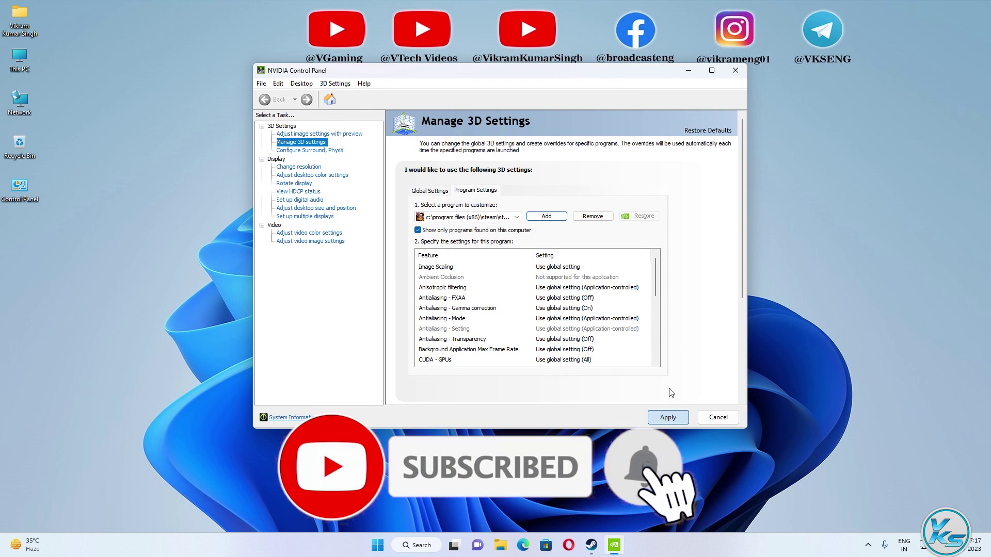
pyautogui.click(661, 420)
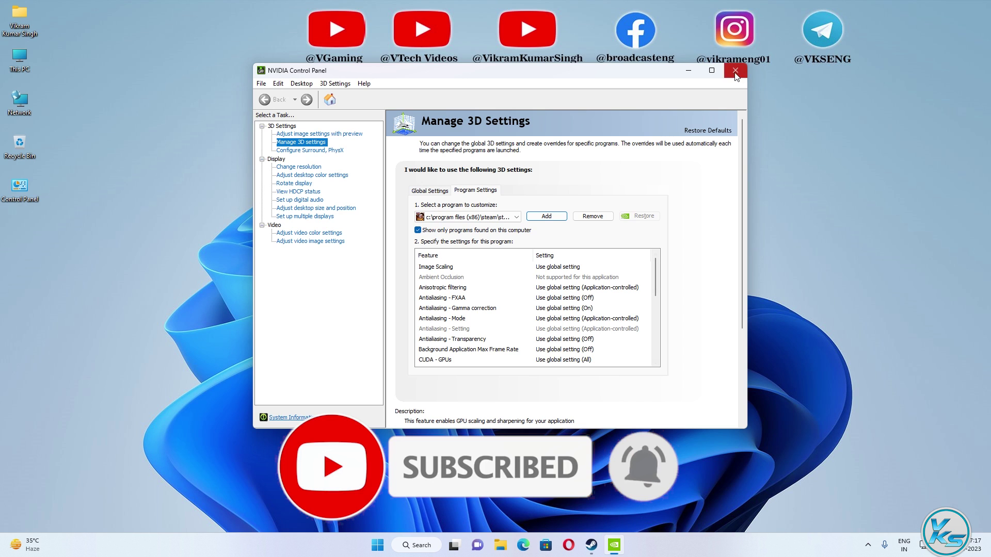
pyautogui.click(734, 71)
# Step: Check the Game Mode page in the Windows gaming settings and go to its related Graphics settings
pyautogui.rightClick(388, 550)
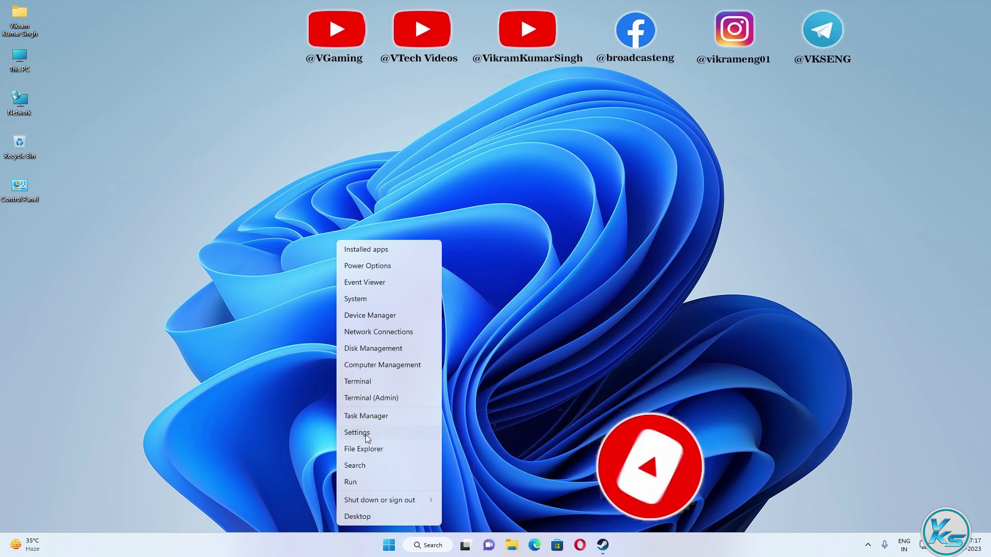
pyautogui.click(356, 433)
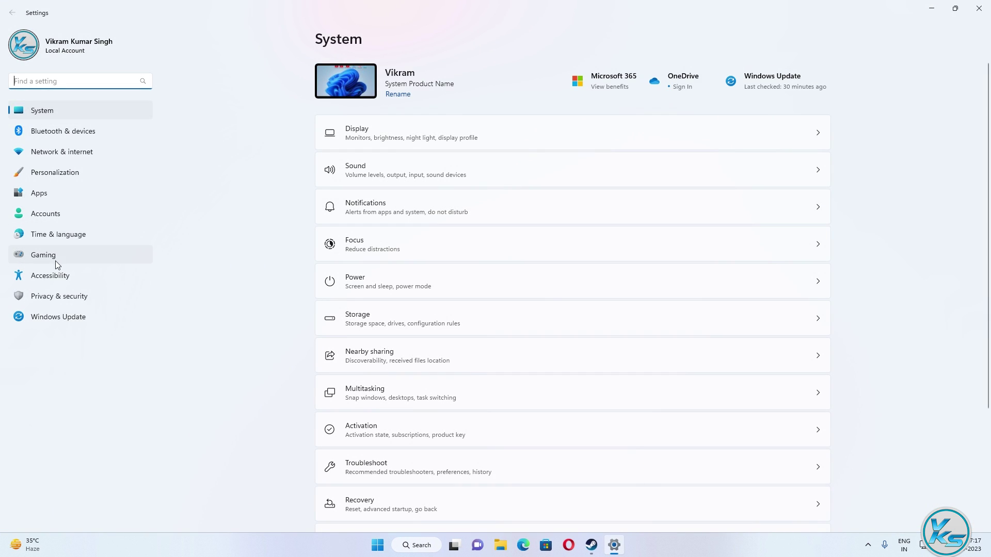
pyautogui.click(55, 258)
pyautogui.click(405, 155)
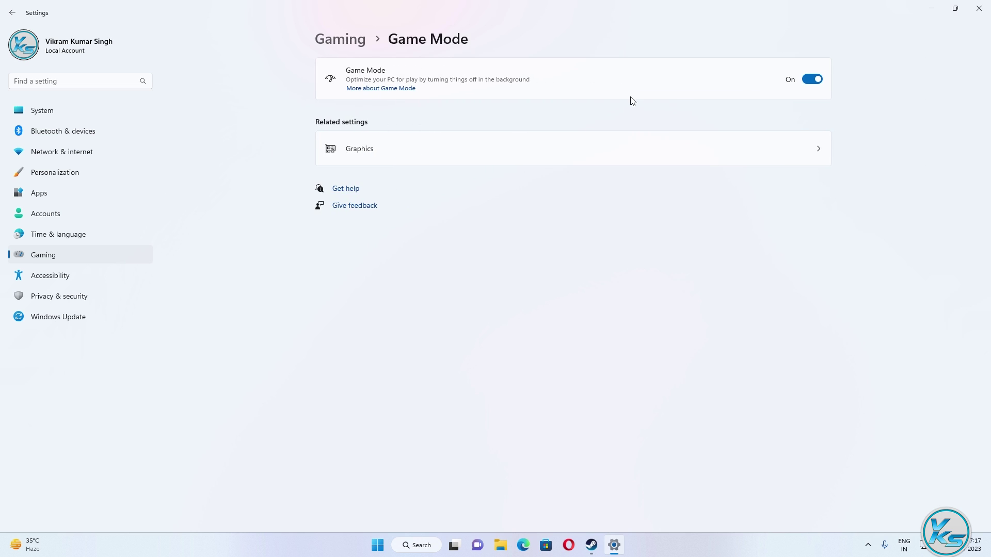
pyautogui.click(788, 154)
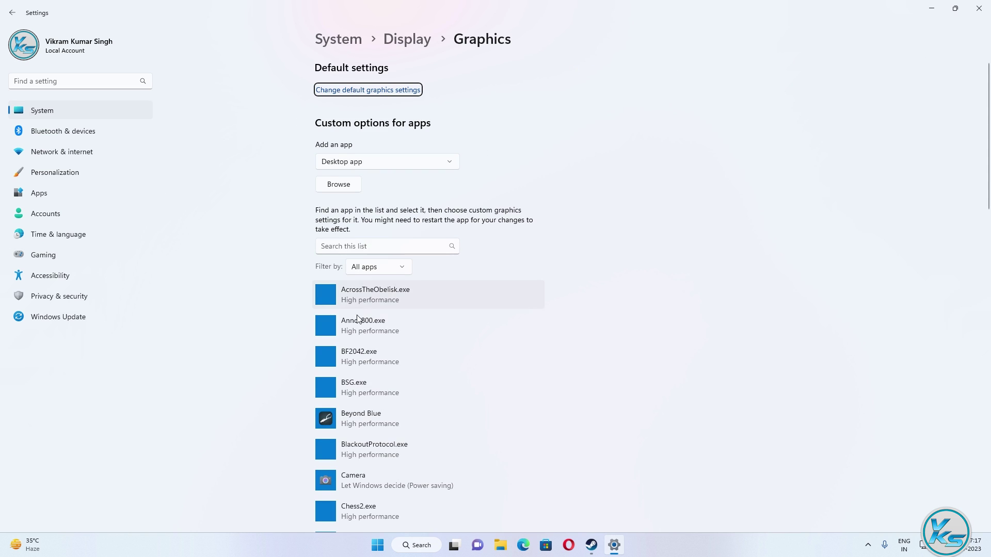
pyautogui.scroll(-6, 357, 308)
pyautogui.scroll(6, 347, 283)
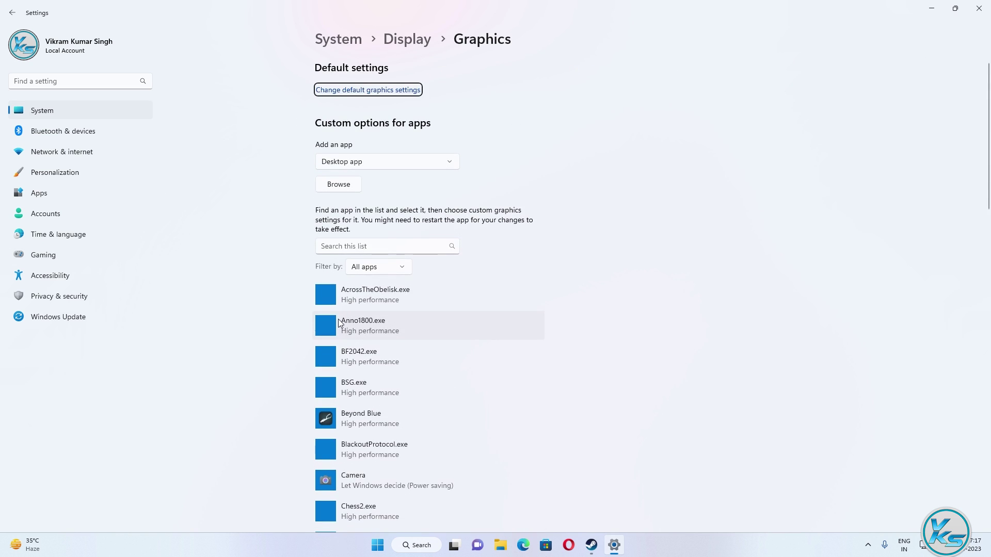
# Step: Add StreetFighter6 from the copied Street Fighter 6 Demo folder path as a desktop app with custom graphics options
pyautogui.click(351, 184)
pyautogui.click(451, 50)
pyautogui.rightClick(452, 50)
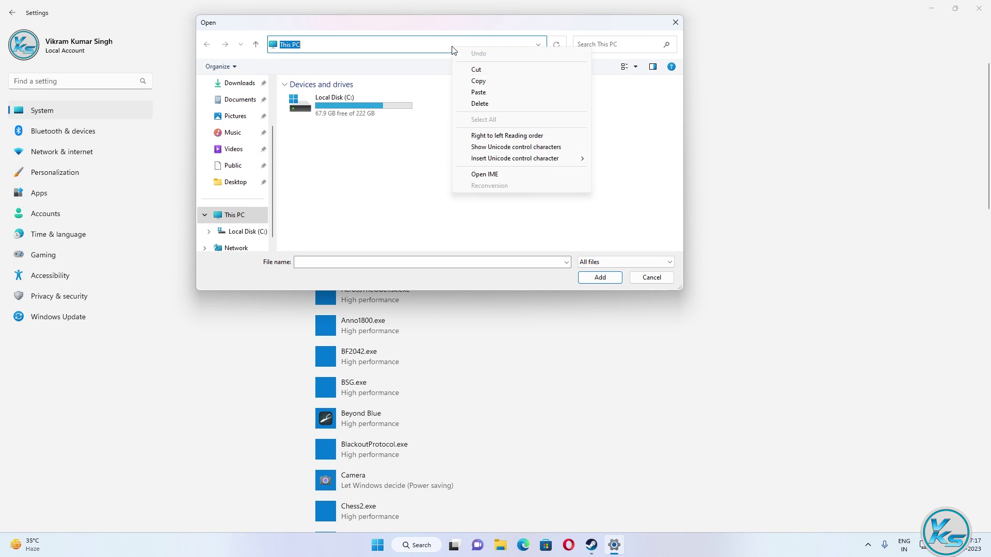
pyautogui.click(478, 92)
pyautogui.press('Return')
pyautogui.click(351, 144)
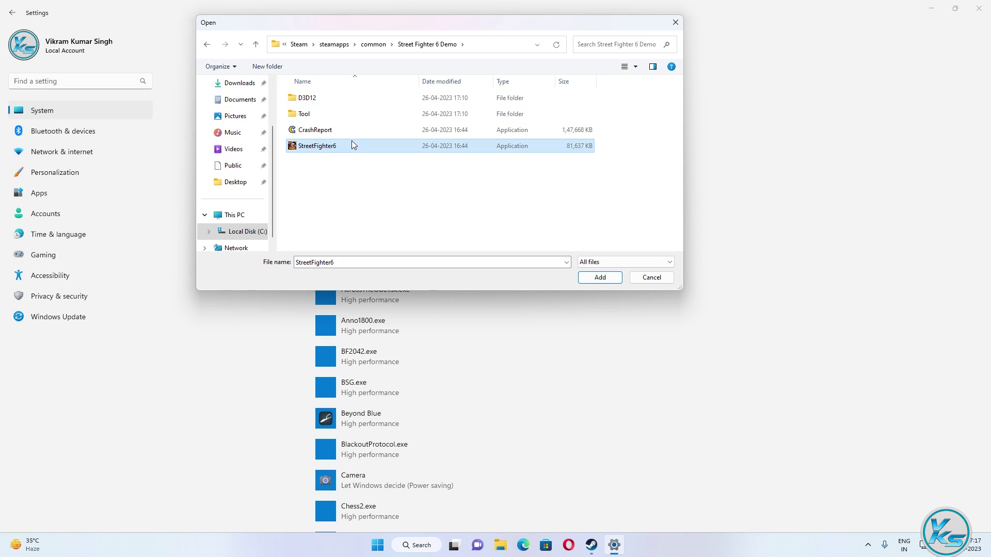
pyautogui.click(600, 278)
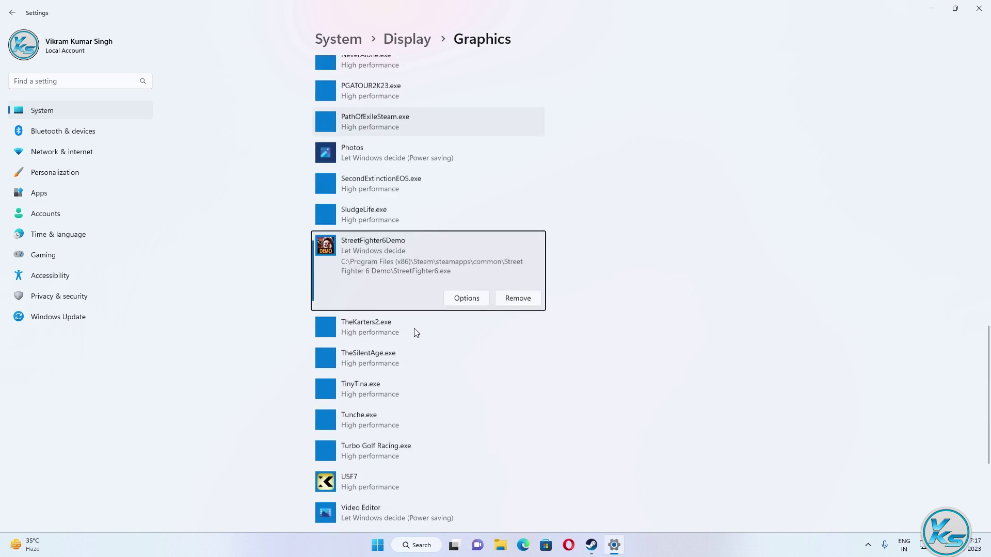
# Step: Set the graphics preference of StreetFighter6Demo to High performance and save it
pyautogui.scroll(4, 414, 213)
pyautogui.click(464, 308)
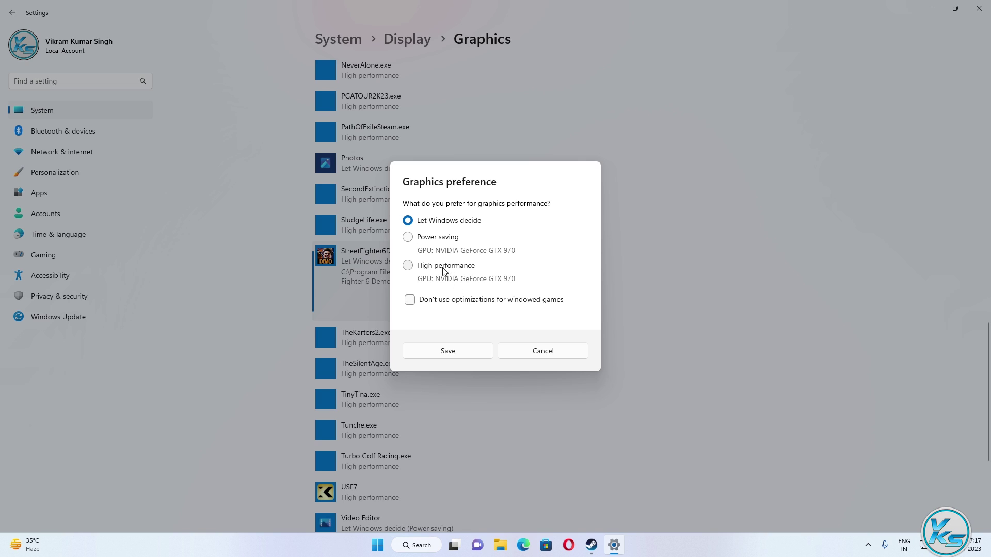
pyautogui.click(463, 351)
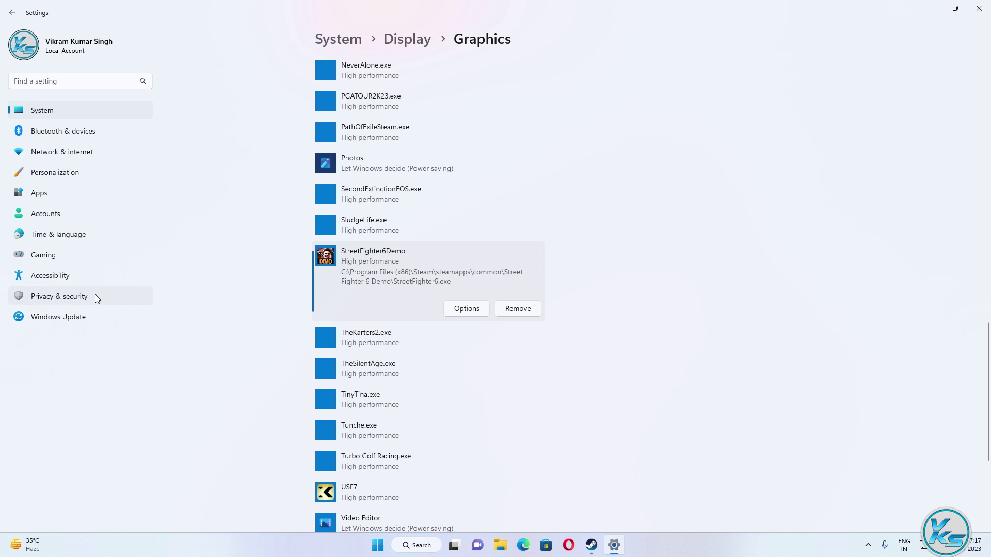
# Step: Review the Windows Update page for available updates and close Settings
pyautogui.click(85, 319)
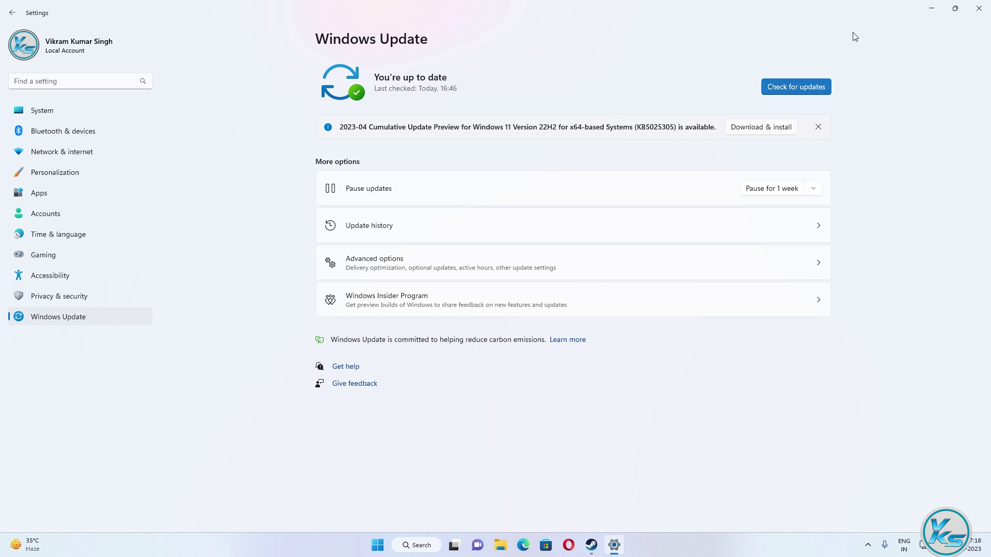
pyautogui.click(972, 11)
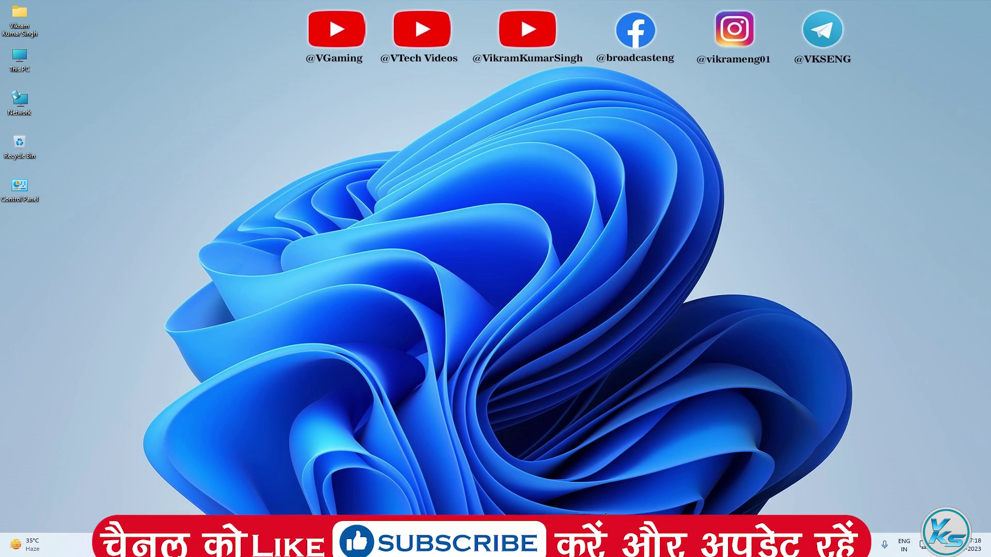
# Step: Switch to Steam, verify the integrity of the Street Fighter 6 Demo files and launch the demo
pyautogui.click(604, 548)
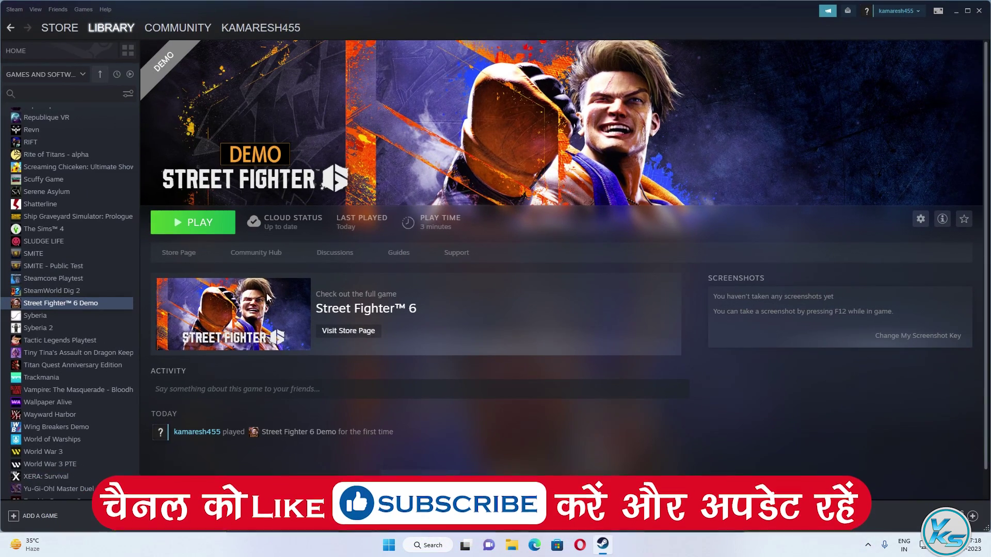
pyautogui.rightClick(85, 304)
pyautogui.click(111, 369)
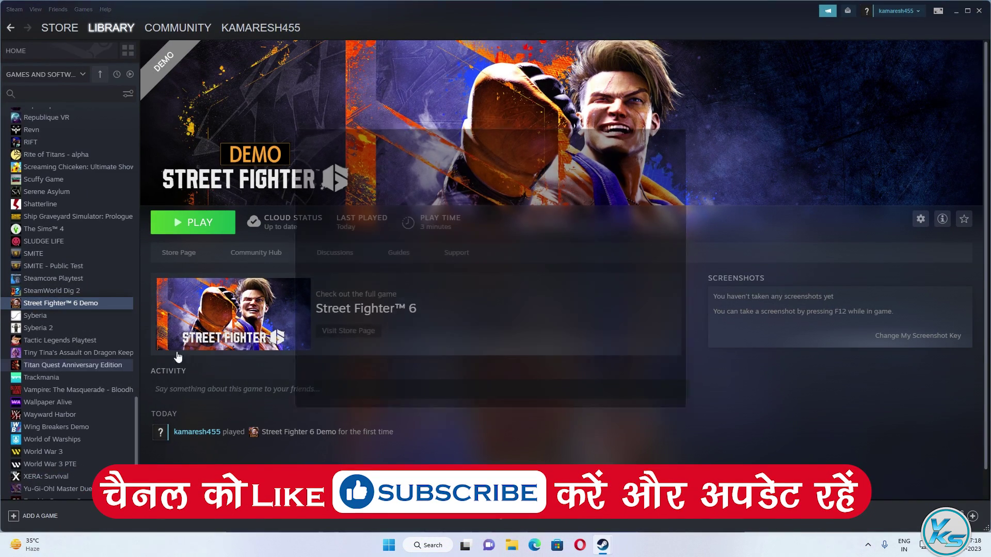
pyautogui.click(313, 219)
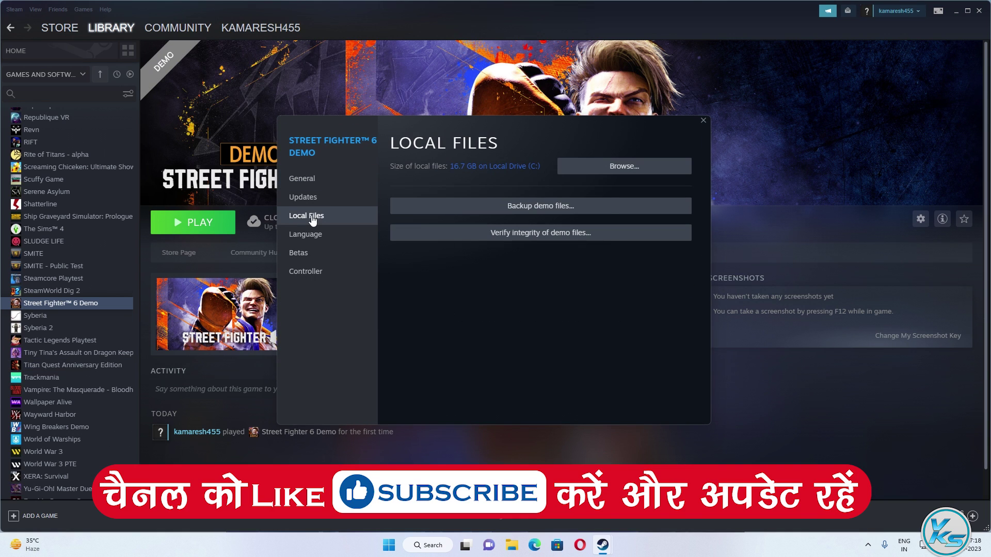
pyautogui.click(532, 235)
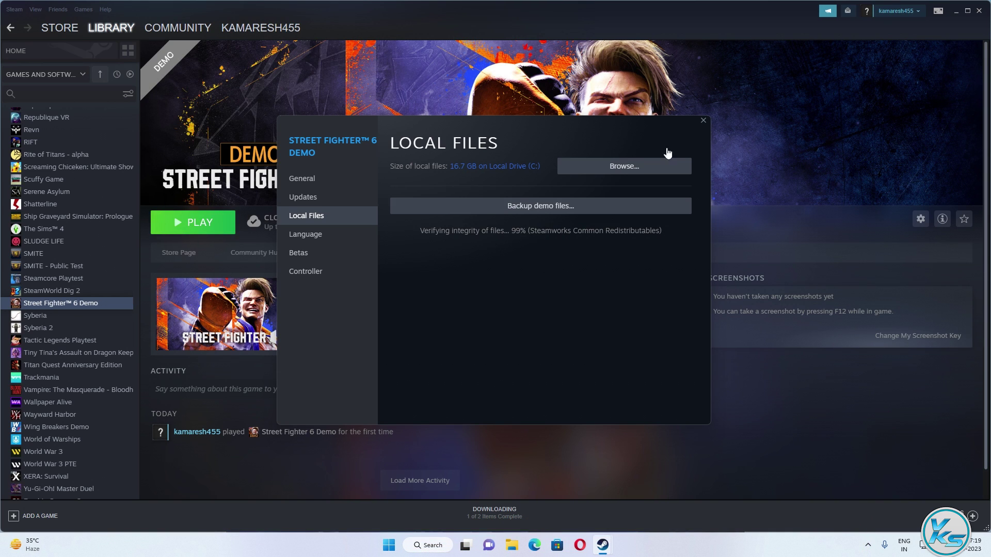
pyautogui.click(702, 122)
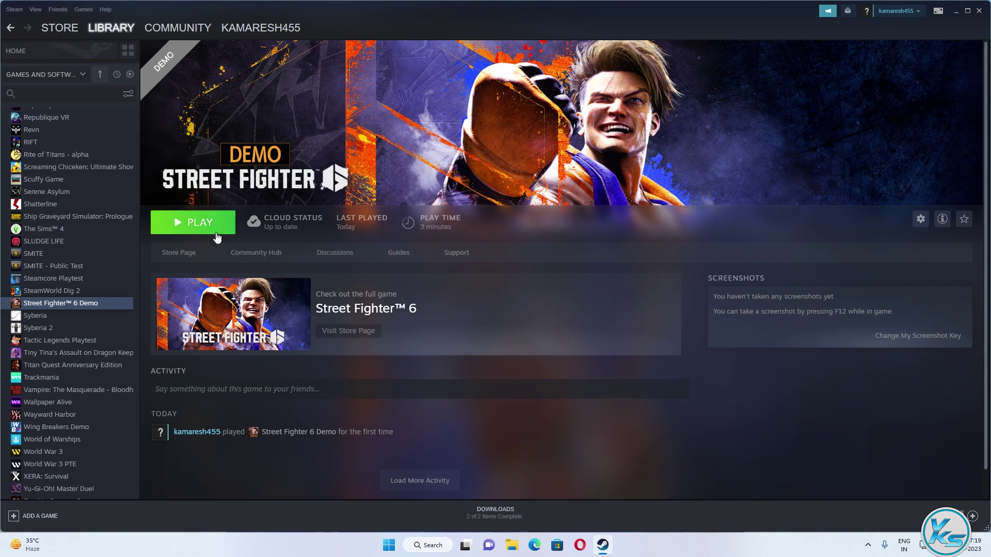
pyautogui.click(212, 228)
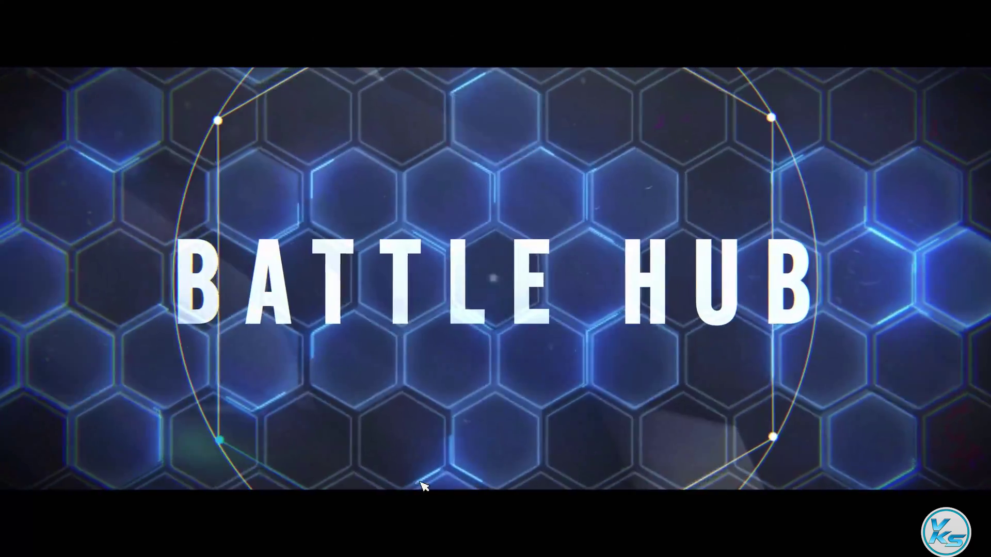
# Step: Proceed past the game's intro screens to the mode selection and open the game Options
pyautogui.click(491, 438)
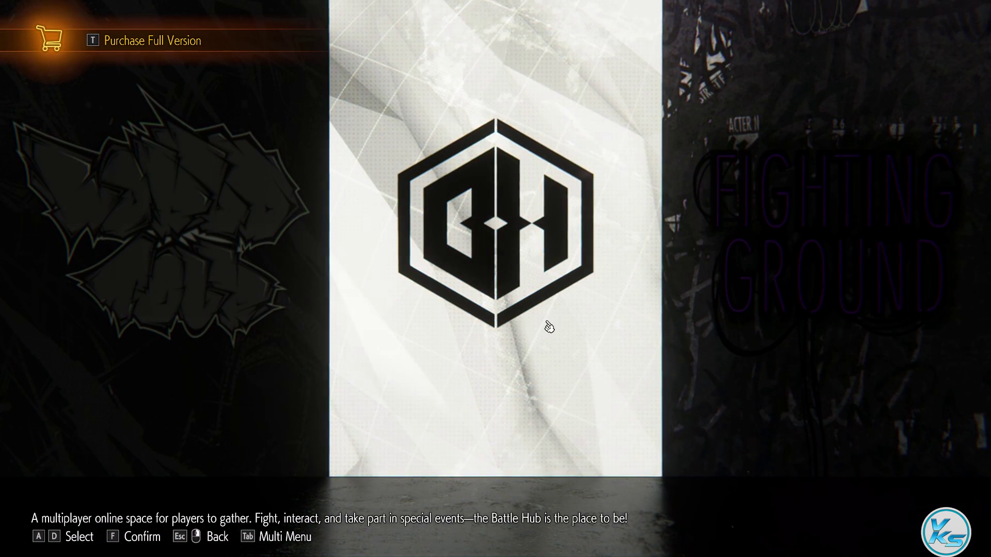
pyautogui.press('Tab')
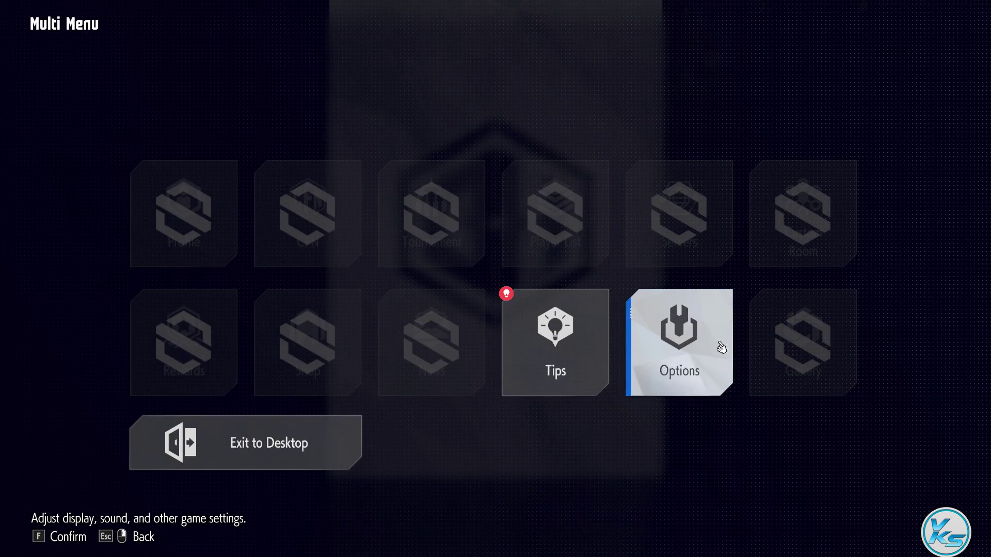
pyautogui.click(678, 365)
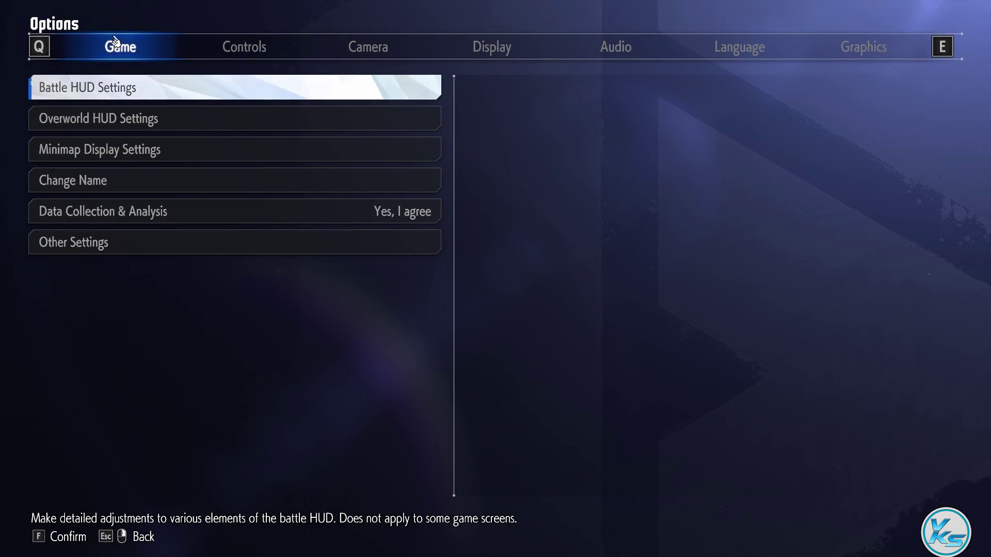
# Step: Examine the Game options for battle HUD, overworld HUD, minimap and other settings, leaving the player name dialog without a change
pyautogui.click(152, 97)
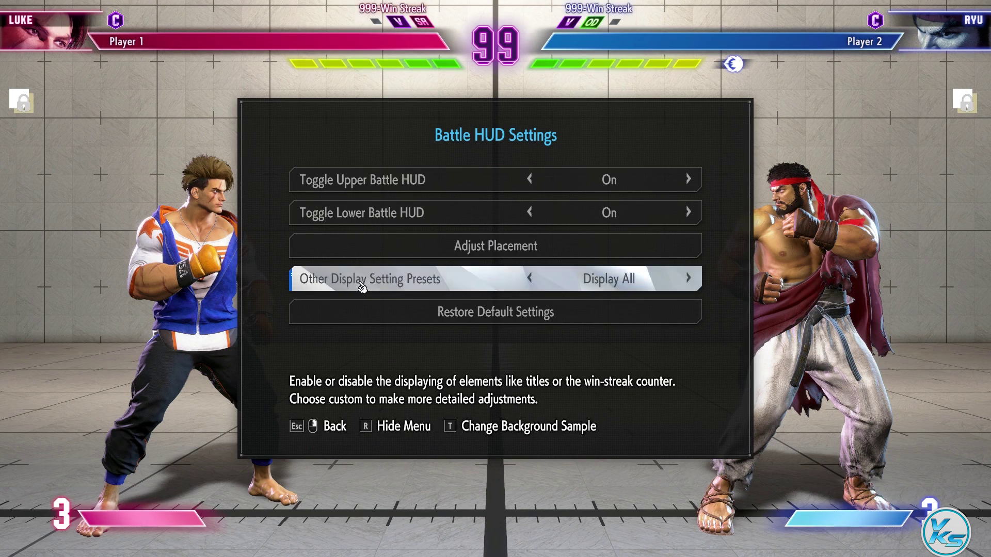
pyautogui.rightClick(252, 329)
pyautogui.click(248, 119)
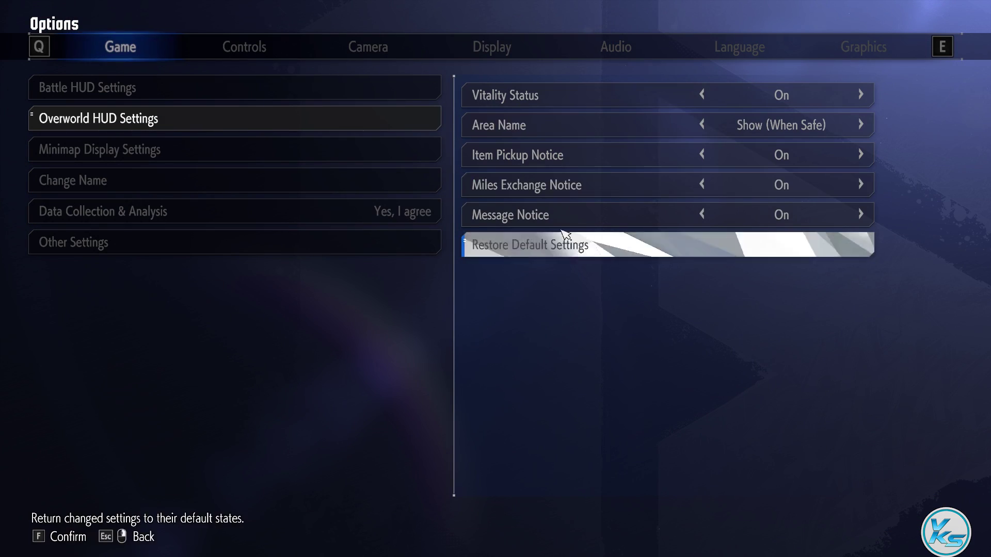
pyautogui.rightClick(215, 150)
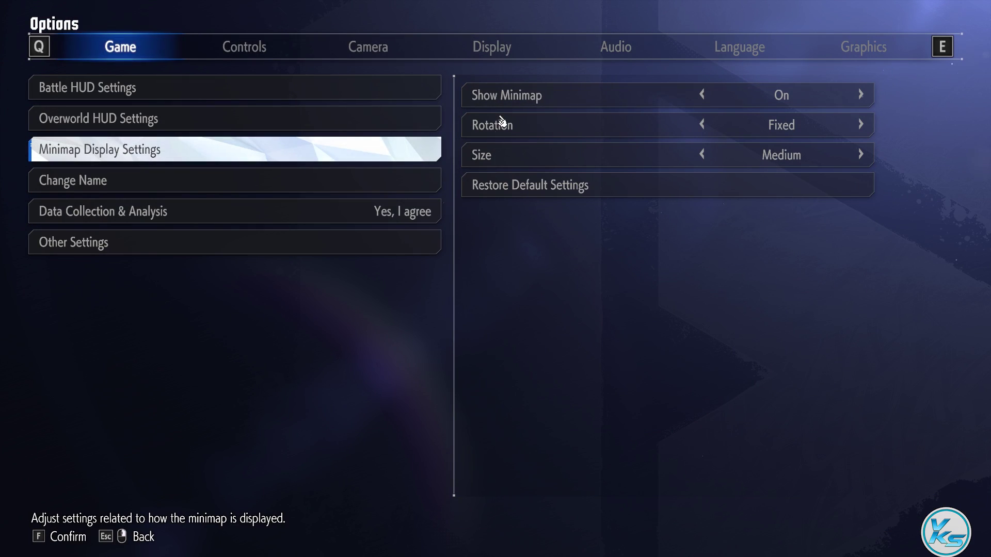
pyautogui.click(150, 186)
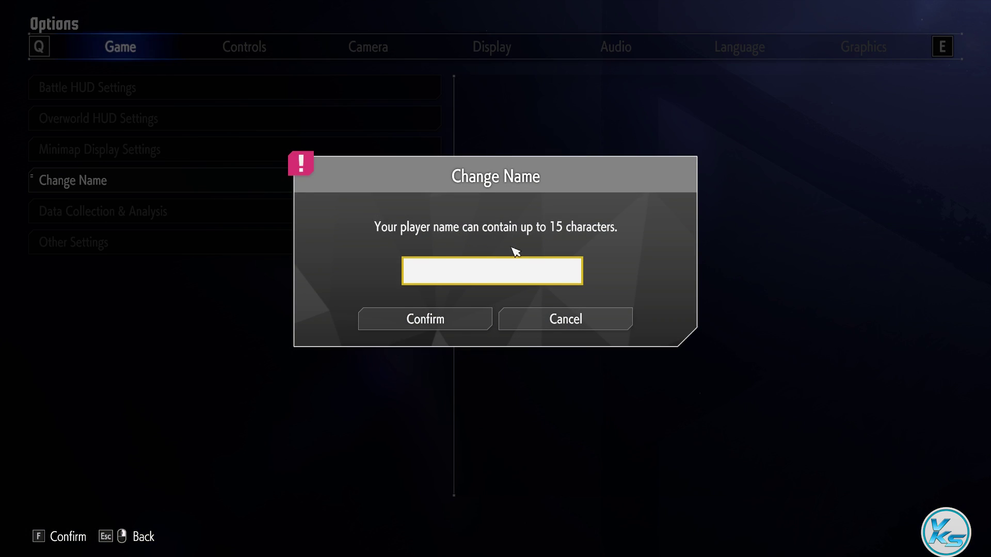
pyautogui.click(555, 320)
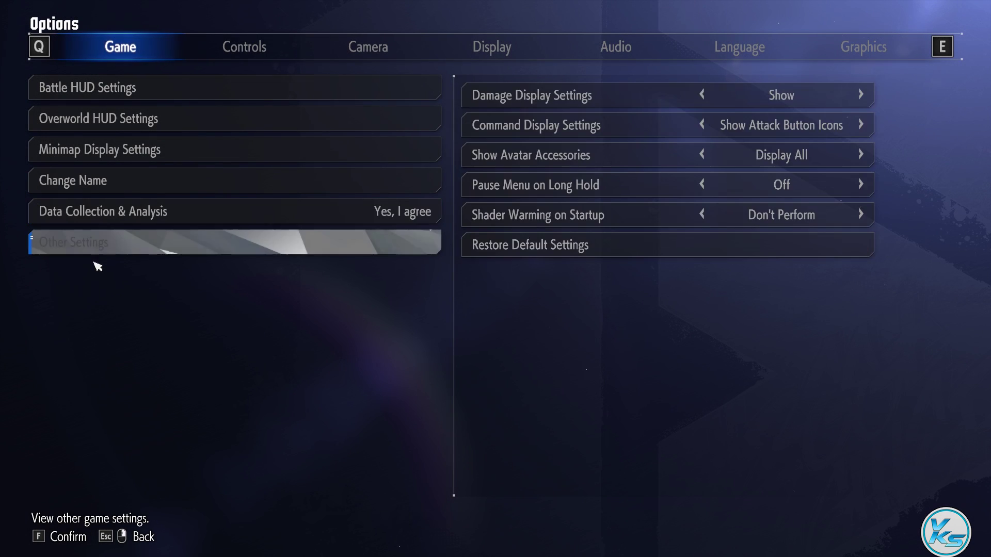
# Step: Examine the Player 1 and Player 2 side battle control settings in the Controls options
pyautogui.click(227, 49)
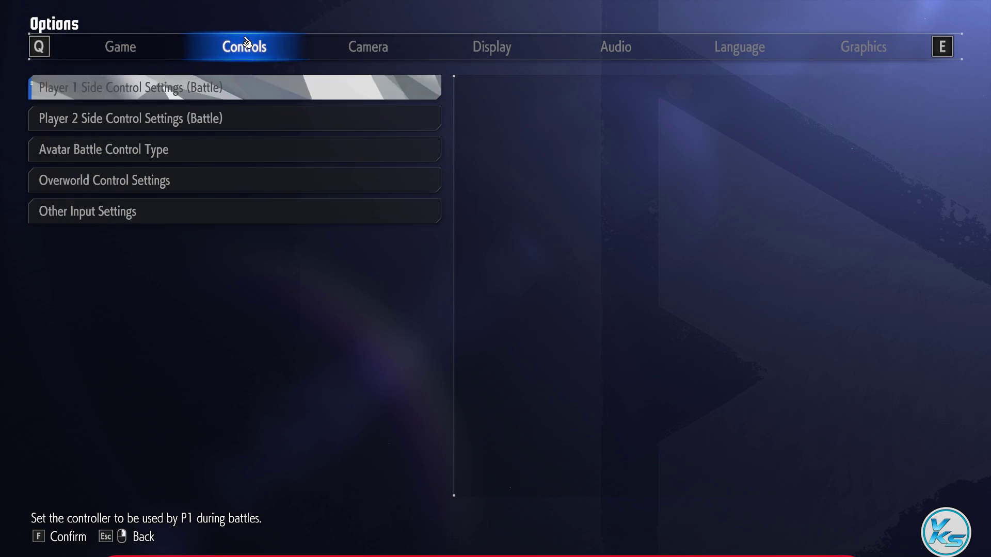
pyautogui.click(245, 98)
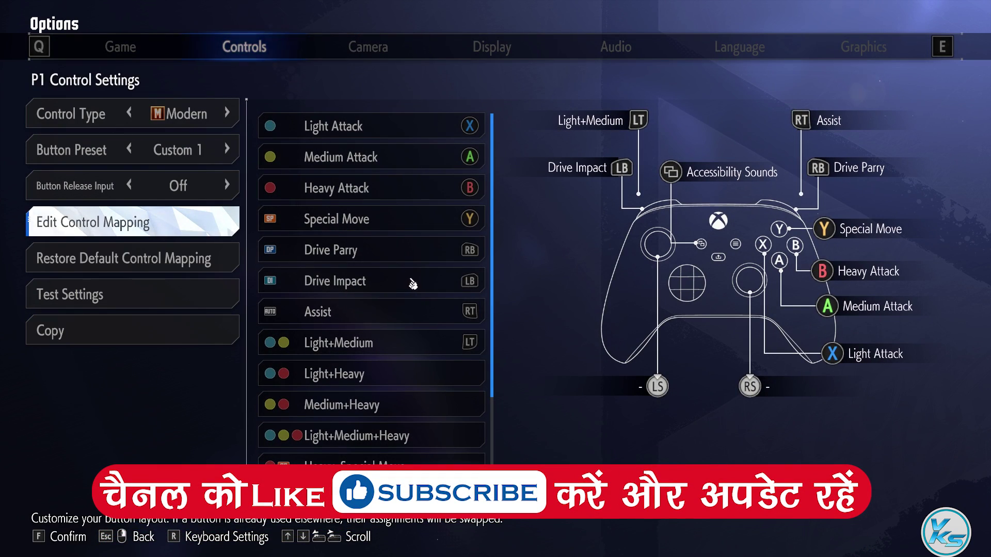
pyautogui.rightClick(412, 284)
pyautogui.click(157, 120)
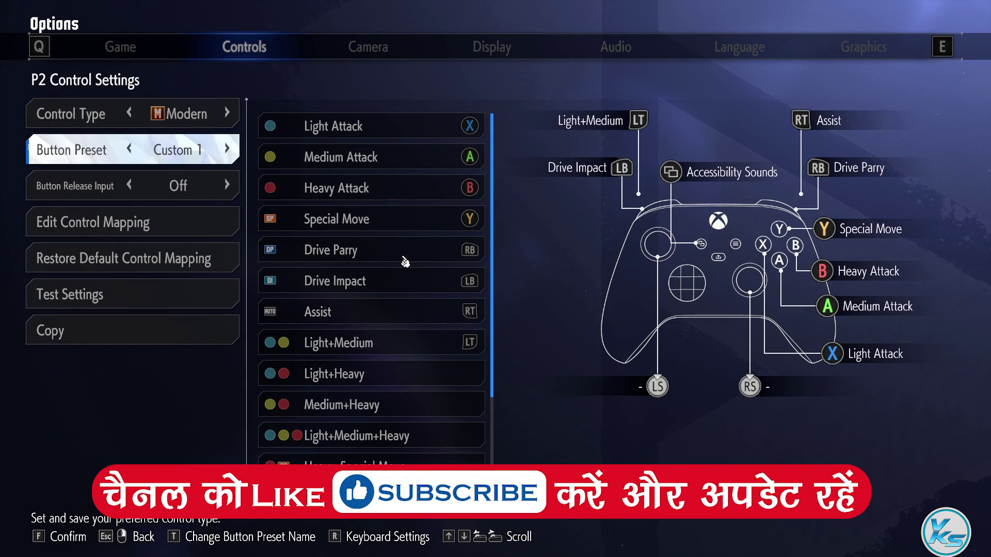
pyautogui.rightClick(93, 294)
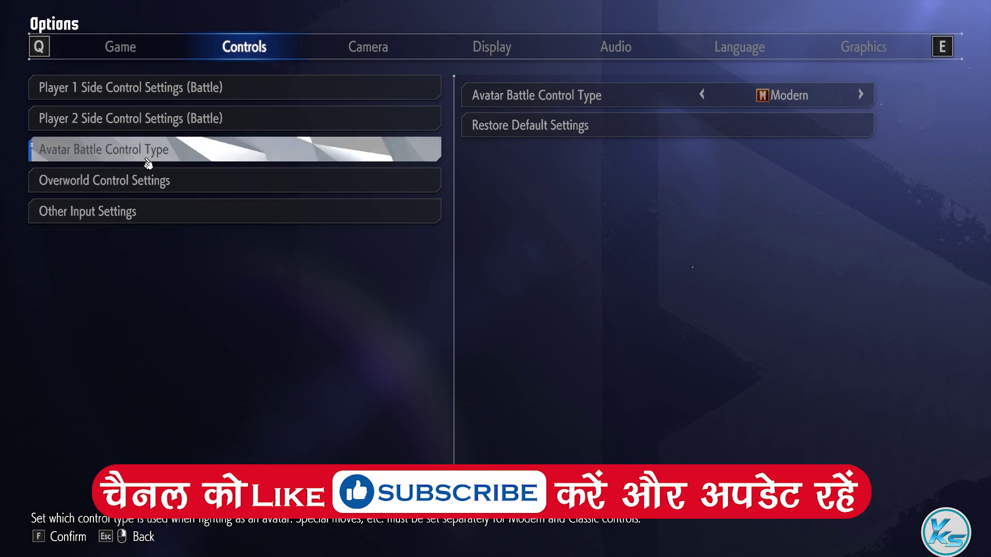
# Step: Examine the Overworld Control Settings and Other Input Settings, including controller vibration, stick deadzones and keyboard standalone mode
pyautogui.click(172, 187)
pyautogui.rightClick(238, 287)
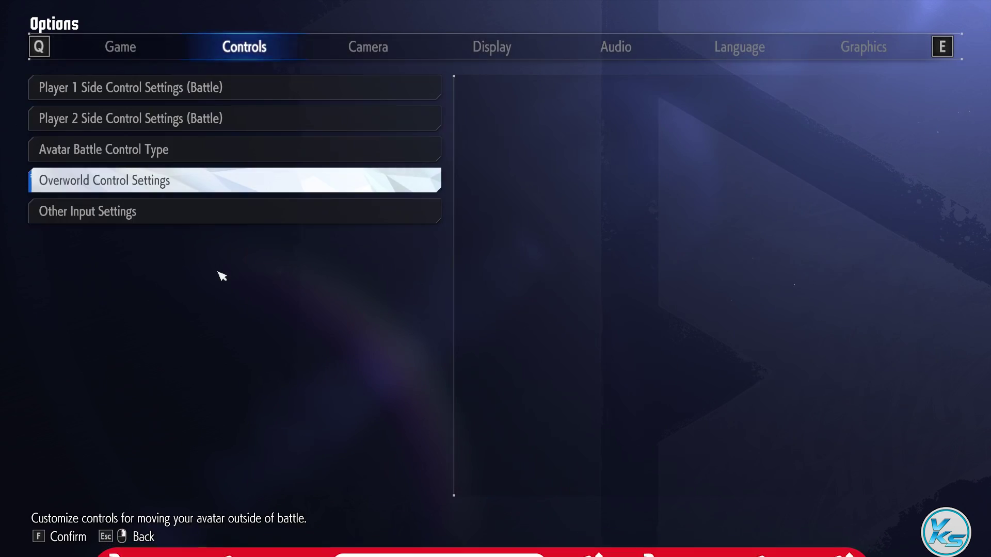
pyautogui.click(153, 212)
pyautogui.press('Down')
pyautogui.press('Up')
pyautogui.press('Up')
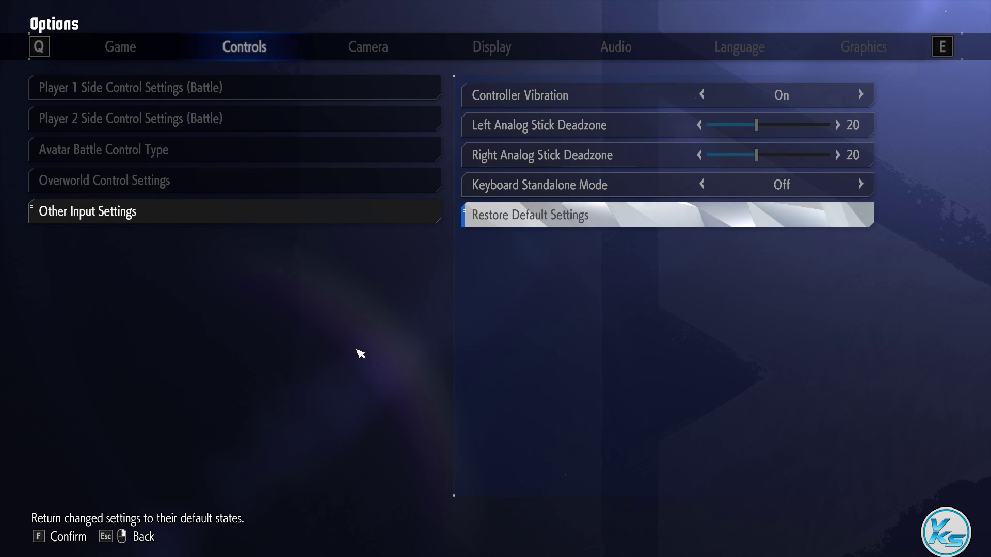
# Step: Examine the Camera options, including the mouse control settings, and the Display options
pyautogui.click(384, 46)
pyautogui.press('Up')
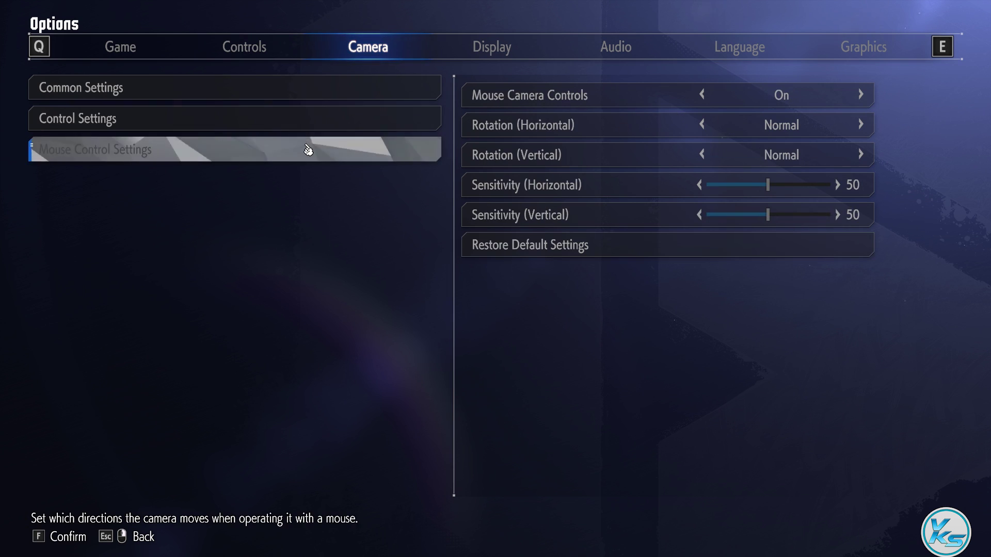
pyautogui.click(508, 47)
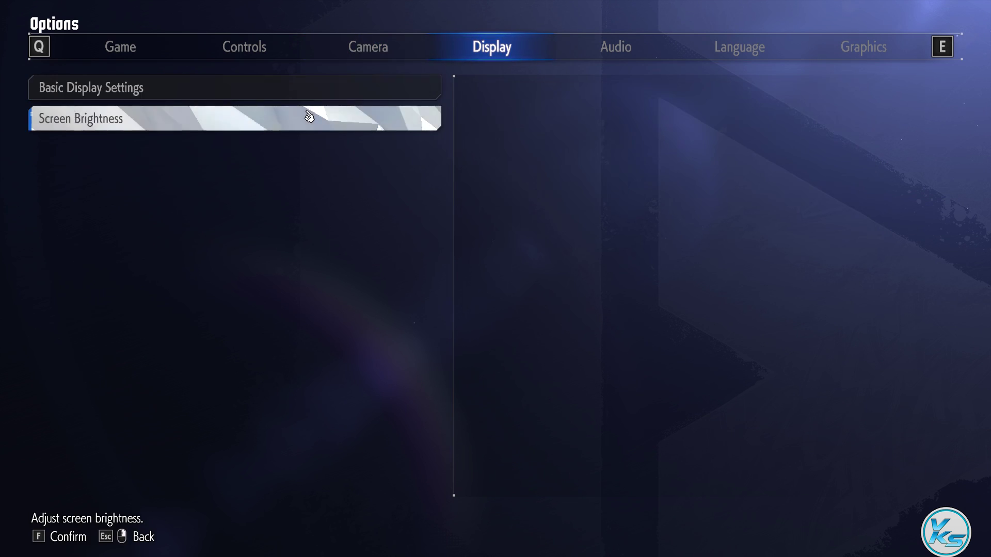